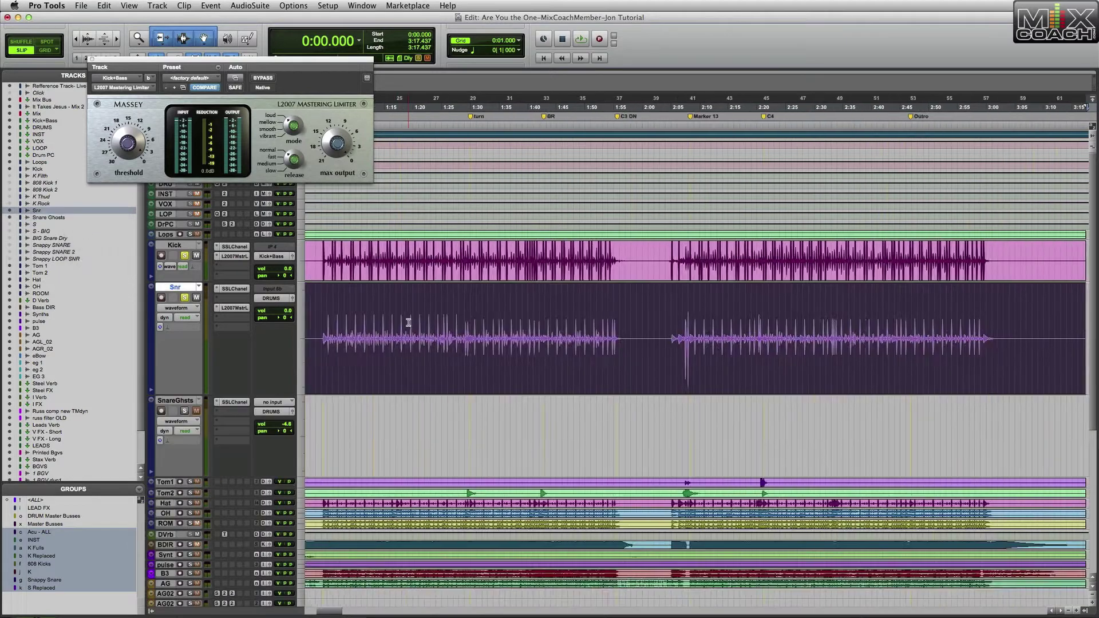
Step: Copy the full-length Snr clip onto the SnareGhsts track and solo that track
{"action": "key", "text": "super+c"}
{"action": "key", "text": "super+v"}
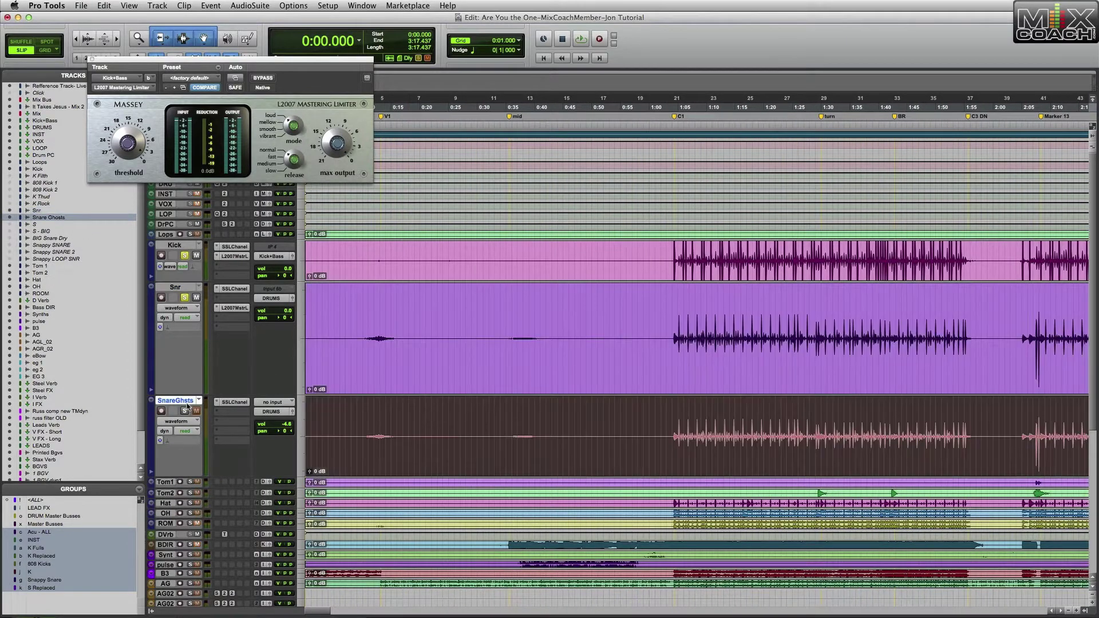
{"action": "left_click", "coordinate": [185, 411]}
Step: Examine the Snr and SnareGhsts waveforms from the C1 marker, their mixer channels, and the ghost notes between two main snare hits
{"action": "left_click", "coordinate": [674, 305]}
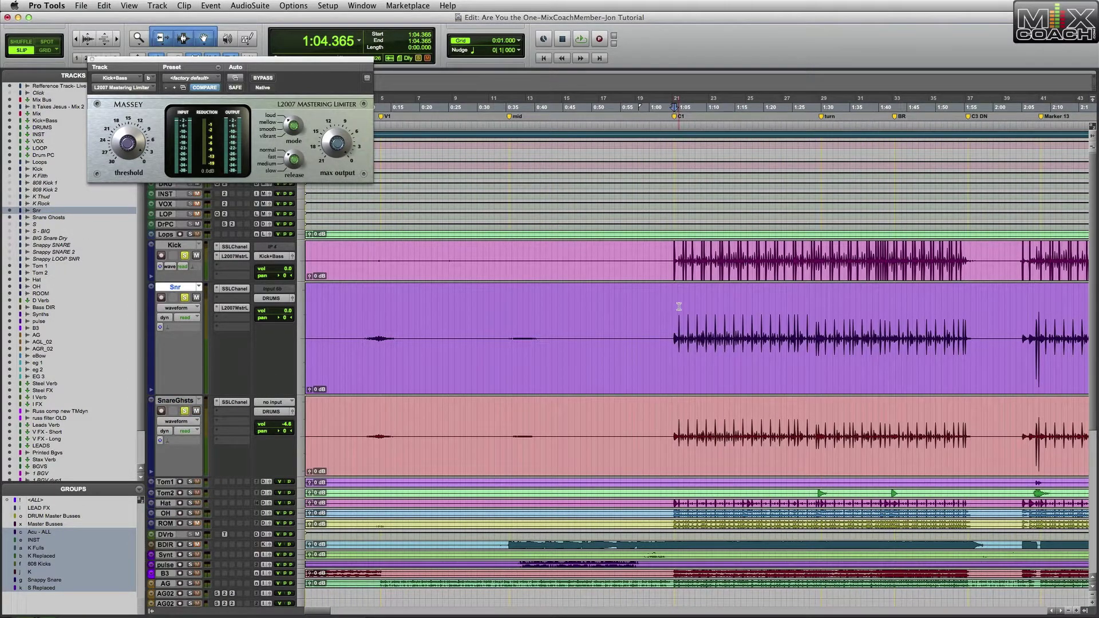
{"action": "key", "text": "t"}
{"action": "key", "text": "t"}
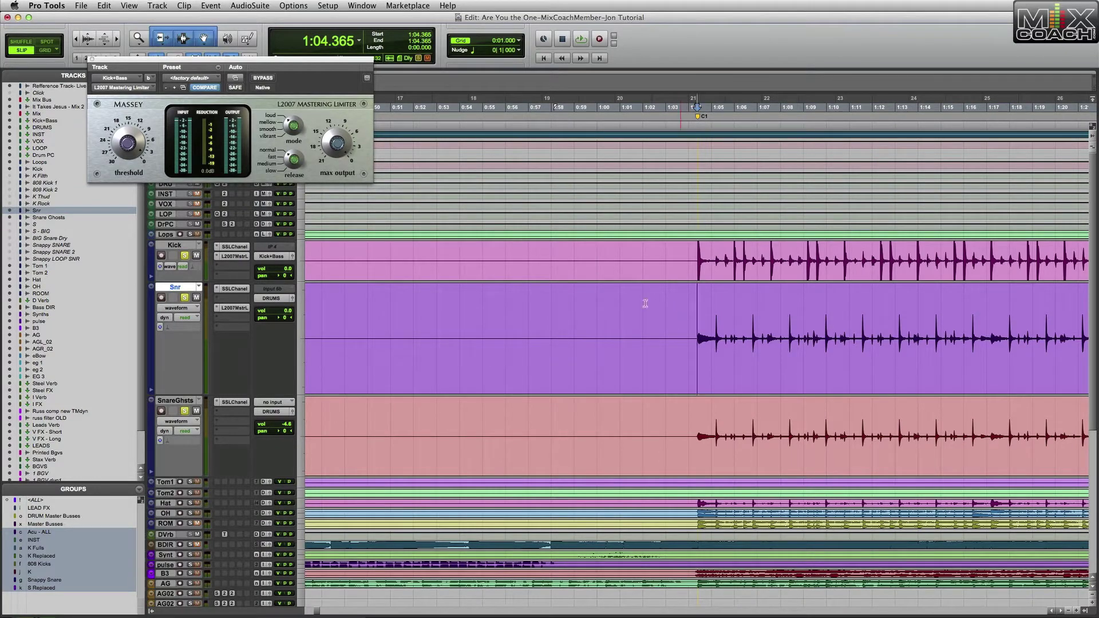
{"action": "key", "text": "super+equal"}
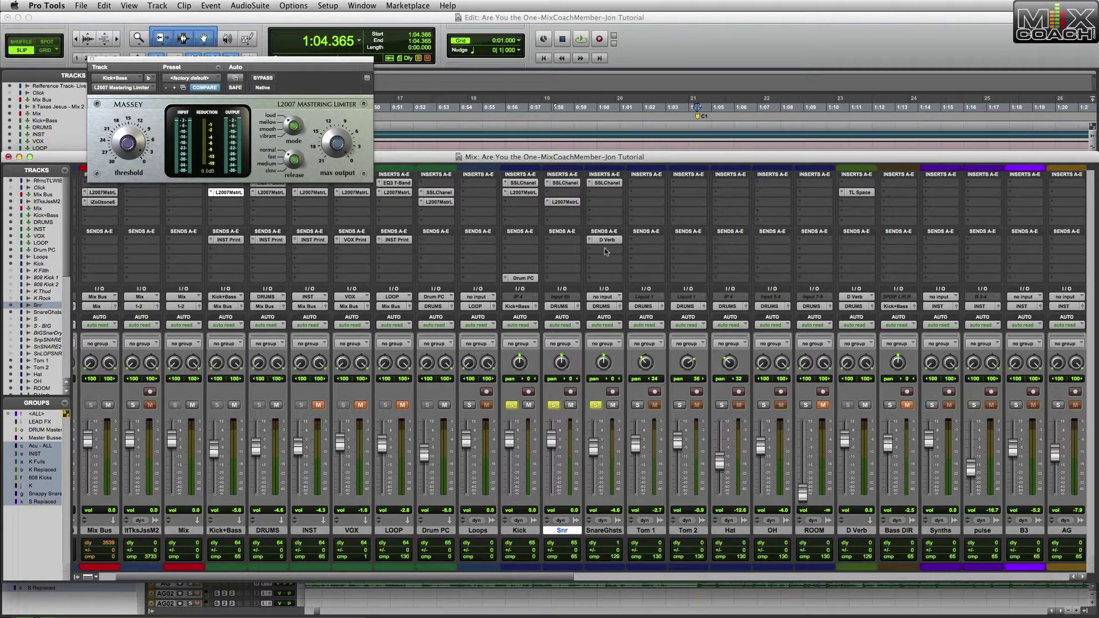
{"action": "key", "text": "super+equal"}
{"action": "scroll", "coordinate": [613, 451], "scroll_direction": "right", "scroll_amount": 3}
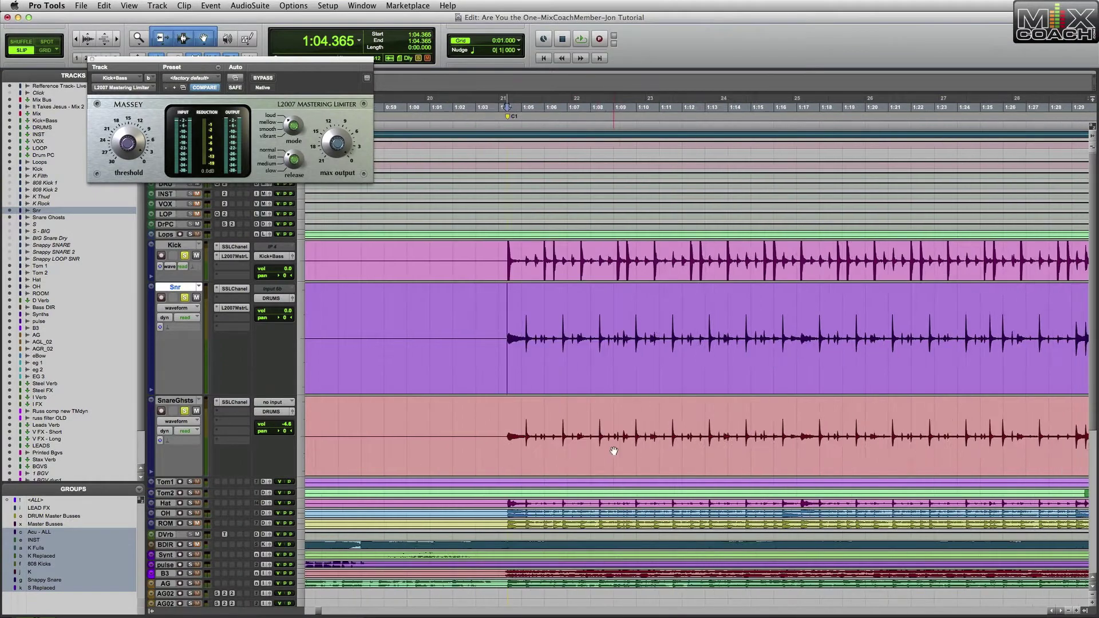
{"action": "scroll", "coordinate": [614, 451], "scroll_direction": "right", "scroll_amount": 4}
{"action": "scroll", "coordinate": [612, 453], "scroll_direction": "left", "scroll_amount": 5}
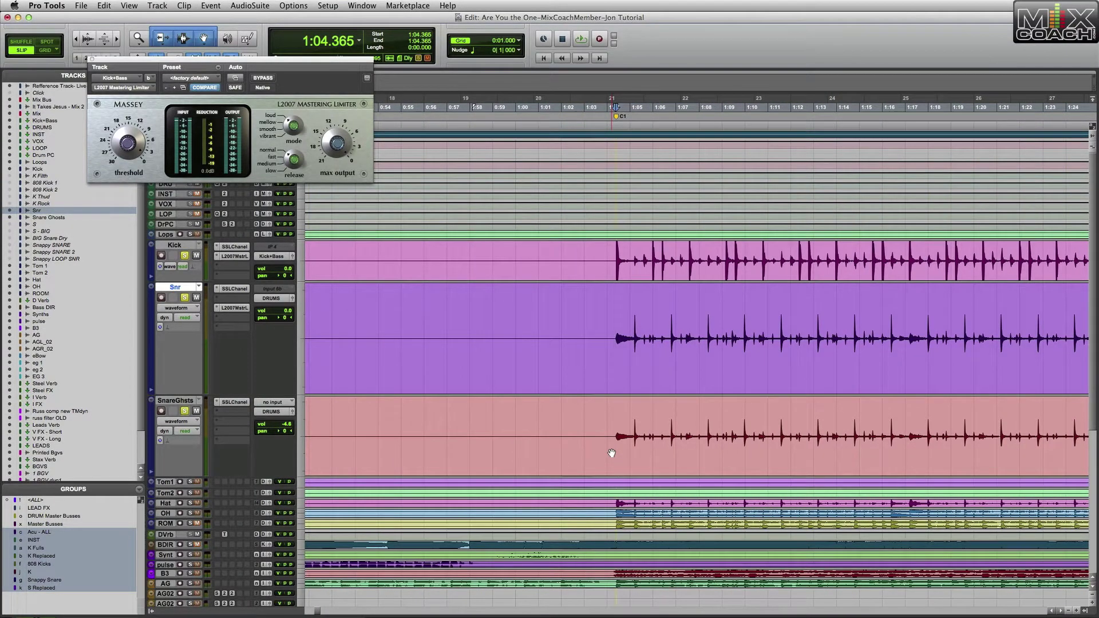
{"action": "left_click_drag", "start_coordinate": [671, 325], "coordinate": [701, 327]}
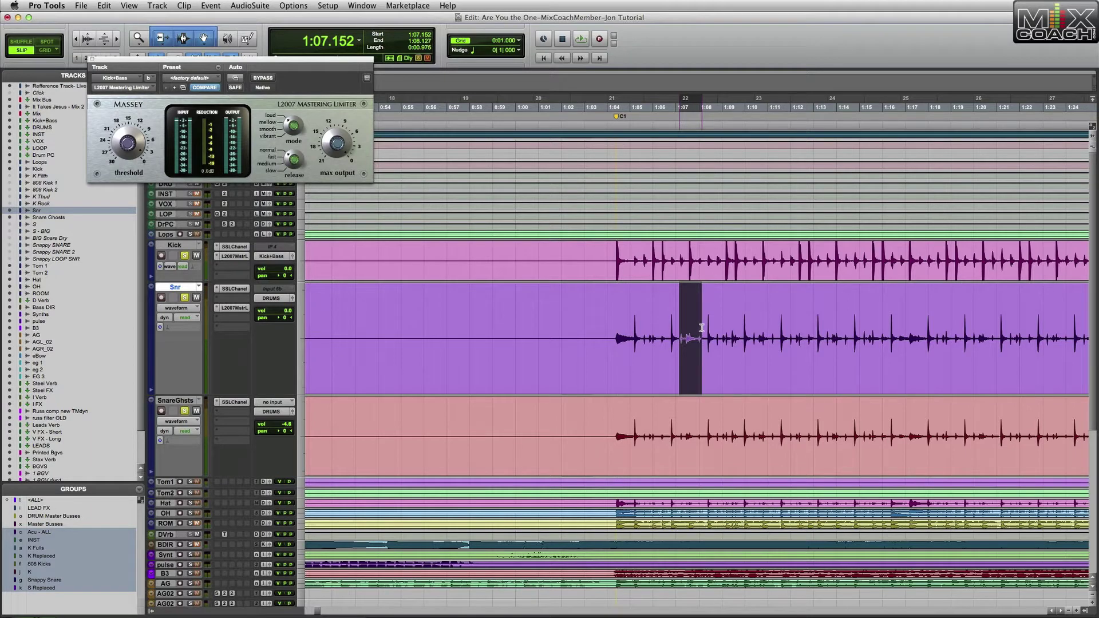
{"action": "mouse_move", "coordinate": [702, 328]}
{"action": "left_mouse_down"}
{"action": "mouse_move", "coordinate": [682, 328]}
{"action": "mouse_move", "coordinate": [704, 329]}
{"action": "left_mouse_up"}
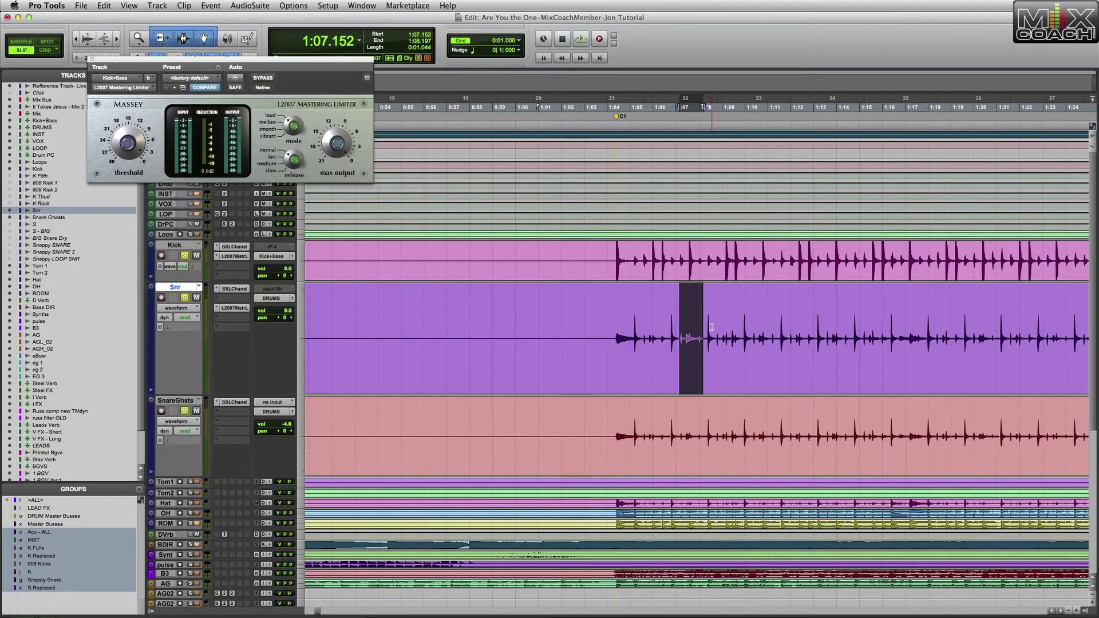
Step: Select the entire Snr clip and open Strip Silence, moving its window clear of the snare waveforms
{"action": "double_click", "coordinate": [676, 314]}
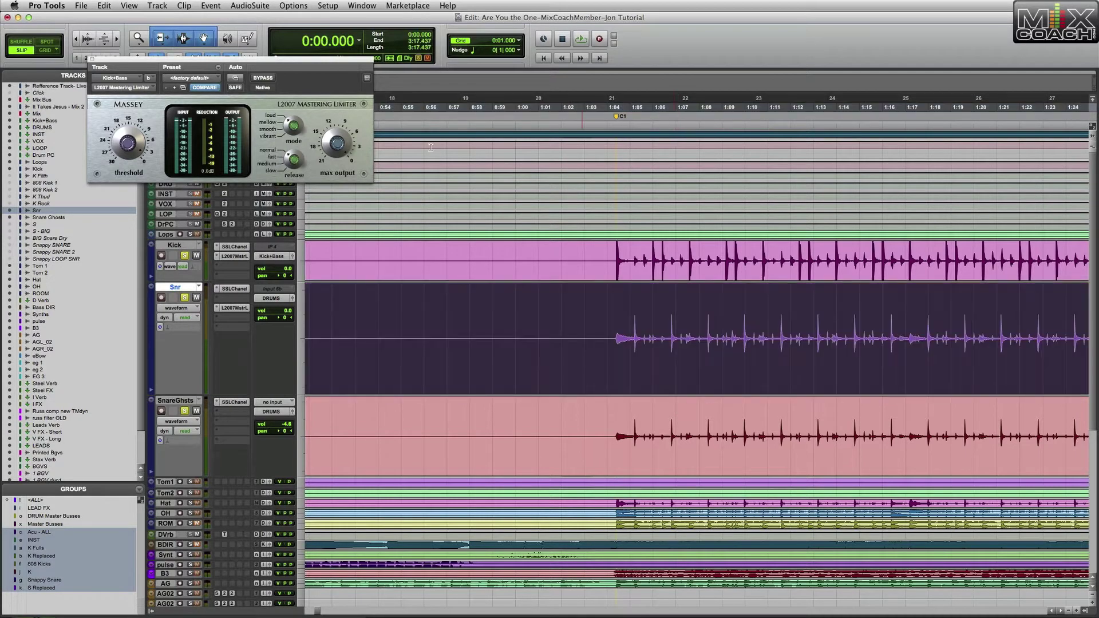
{"action": "left_click", "coordinate": [108, 5]}
{"action": "mouse_move", "coordinate": [187, 250]}
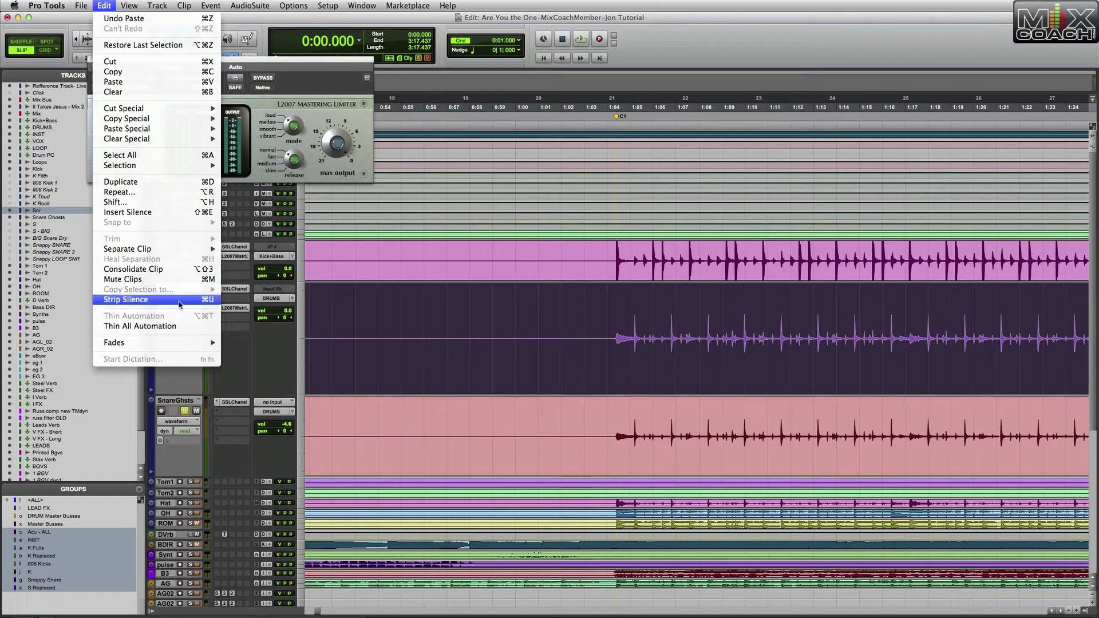
{"action": "left_click", "coordinate": [202, 298]}
{"action": "left_click_drag", "start_coordinate": [157, 227], "coordinate": [737, 171]}
Step: Set the Clip Start Pad to 0 msec and the Strip Threshold to -16 dB so only the main snare hits are detected
{"action": "left_click_drag", "start_coordinate": [727, 217], "coordinate": [674, 224]}
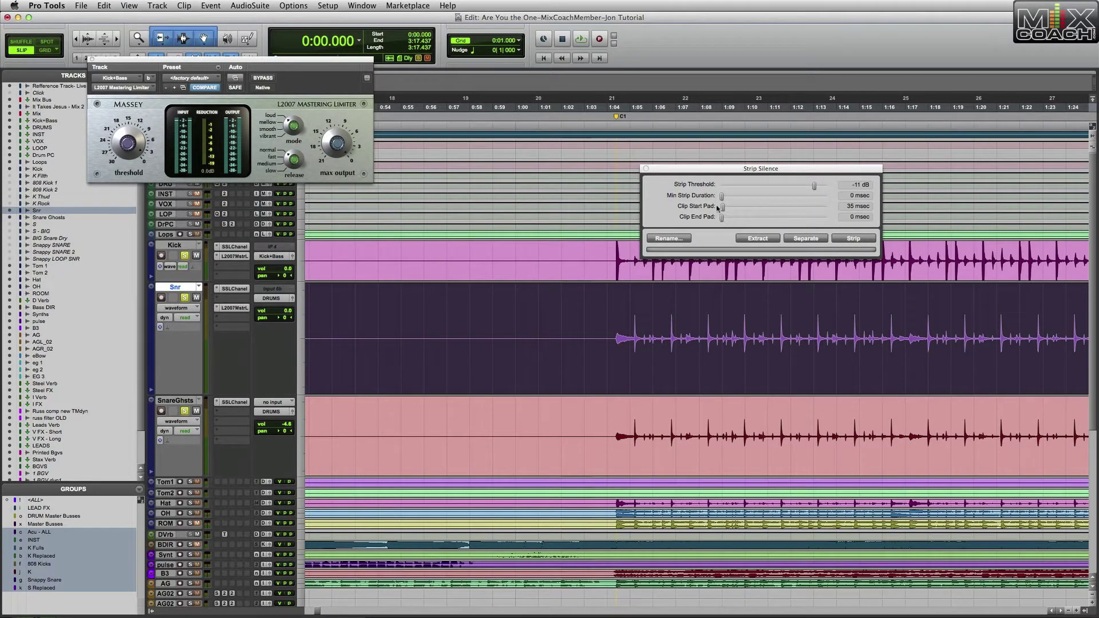
{"action": "left_click_drag", "start_coordinate": [814, 187], "coordinate": [841, 190]}
{"action": "left_click_drag", "start_coordinate": [827, 189], "coordinate": [809, 193]}
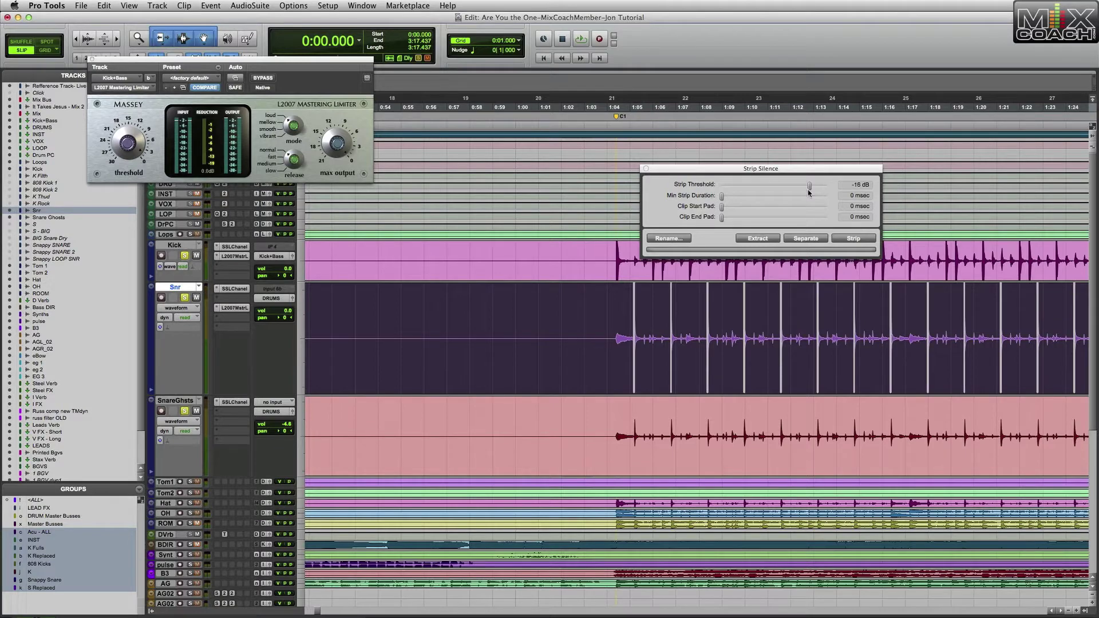
Step: Examine the proposed Strip Silence regions along the whole Snr clip to its last hits, keeping the entire clip selected
{"action": "scroll", "coordinate": [523, 319], "scroll_direction": "right", "scroll_amount": 15}
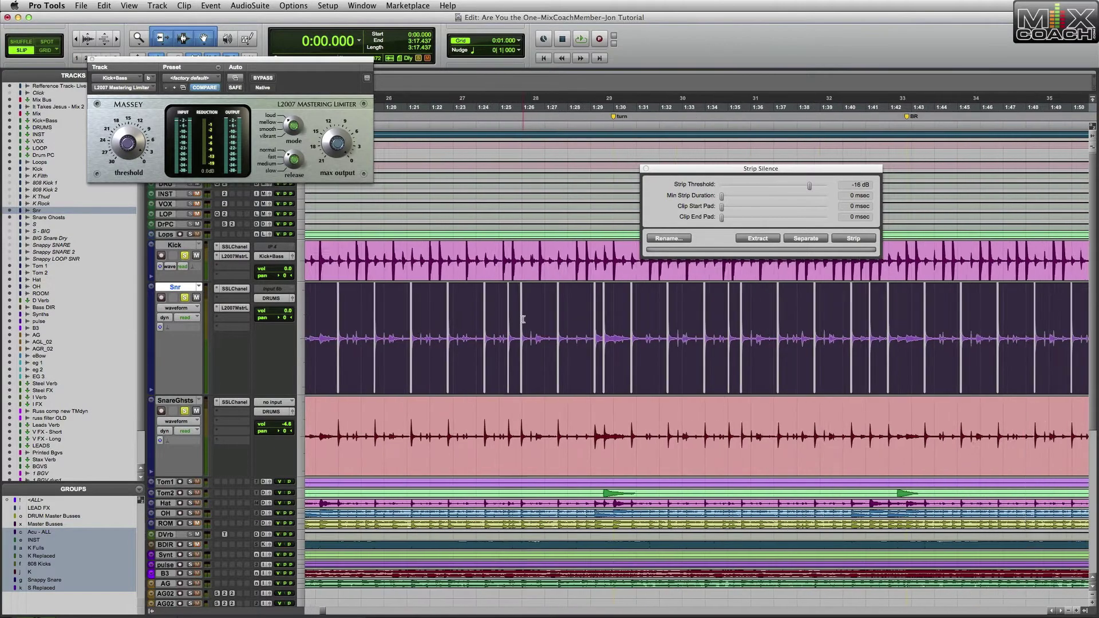
{"action": "scroll", "coordinate": [523, 318], "scroll_direction": "right", "scroll_amount": 8}
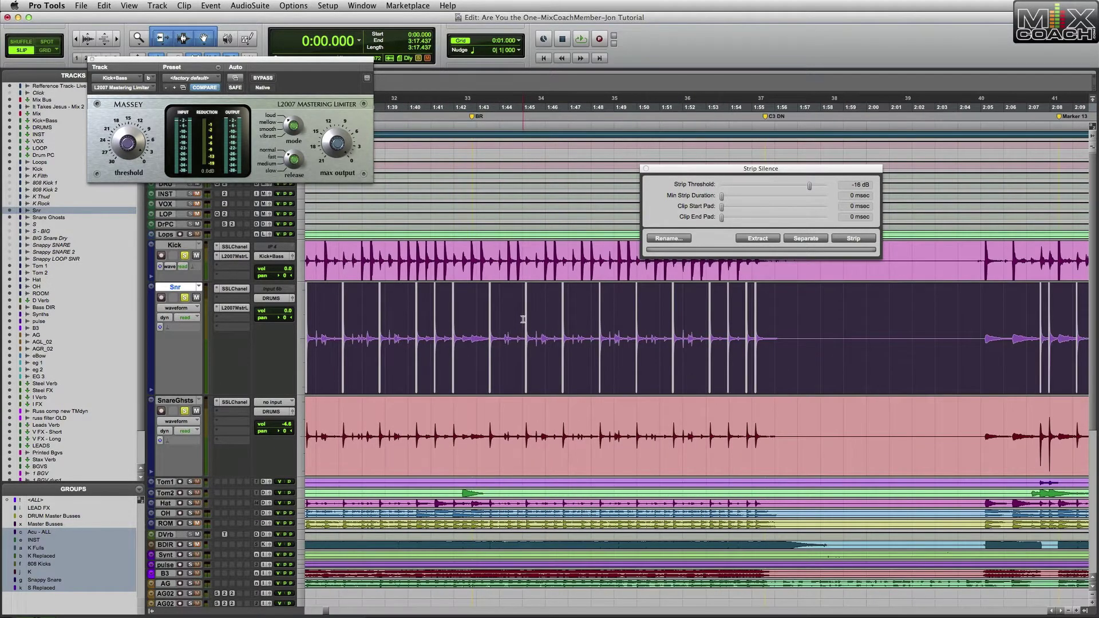
{"action": "scroll", "coordinate": [522, 319], "scroll_direction": "right", "scroll_amount": 18}
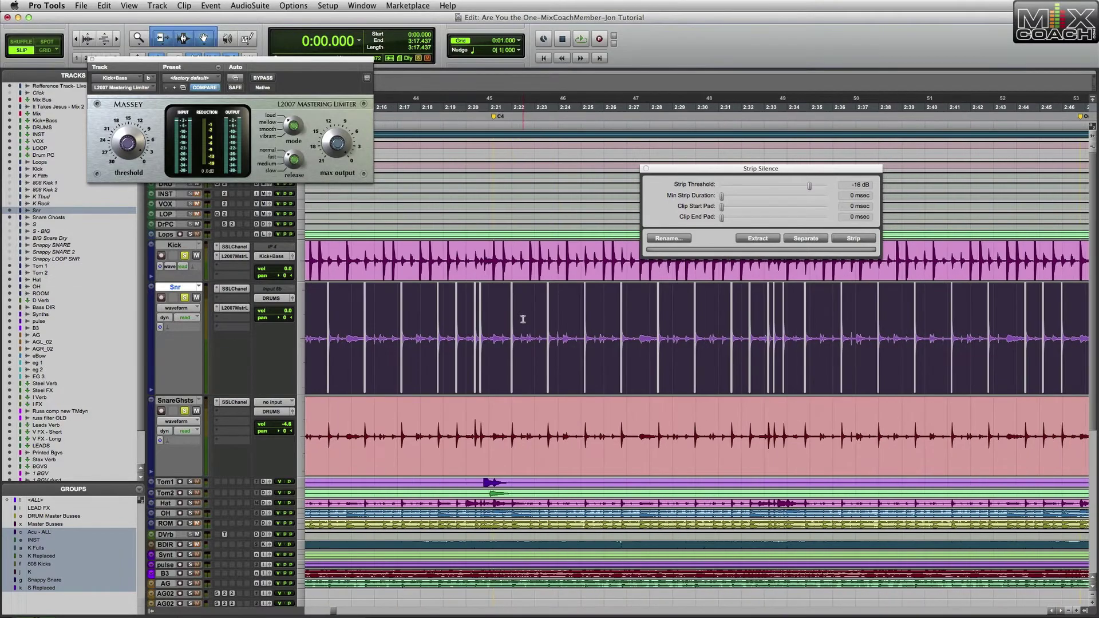
{"action": "scroll", "coordinate": [522, 319], "scroll_direction": "right", "scroll_amount": 12}
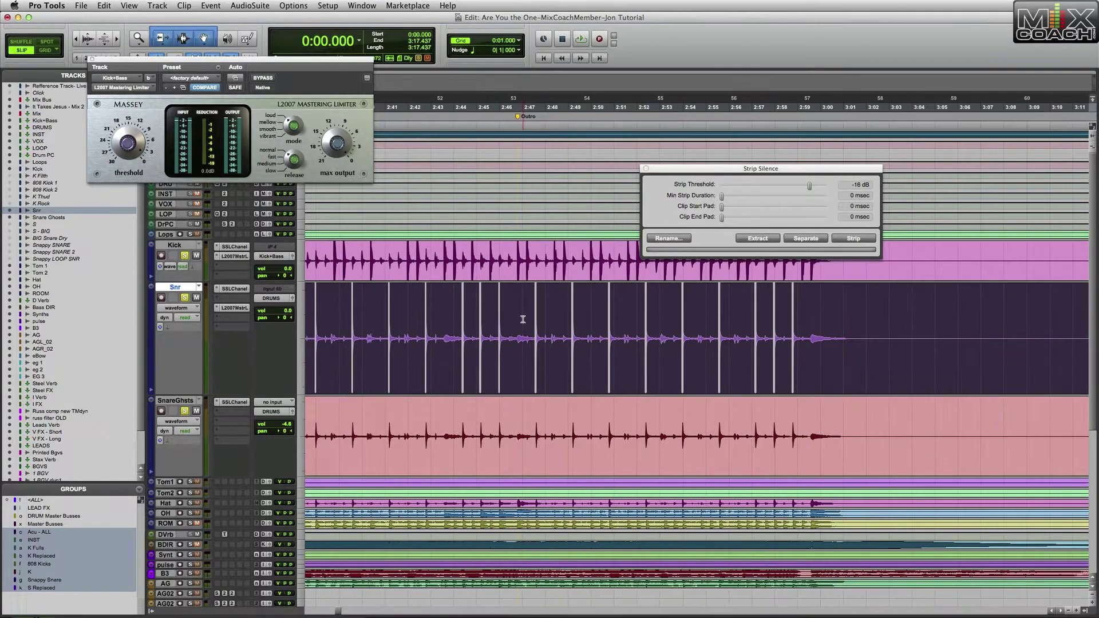
{"action": "left_click", "coordinate": [814, 315]}
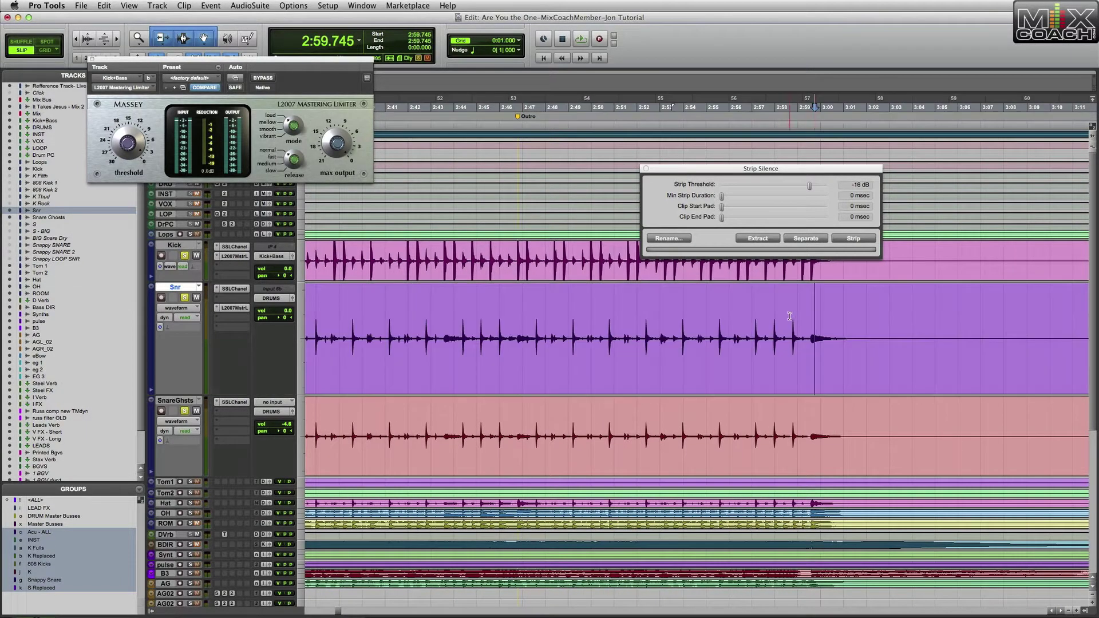
{"action": "double_click", "coordinate": [790, 316]}
{"action": "scroll", "coordinate": [789, 316], "scroll_direction": "right", "scroll_amount": 12}
{"action": "scroll", "coordinate": [789, 316], "scroll_direction": "left", "scroll_amount": 20}
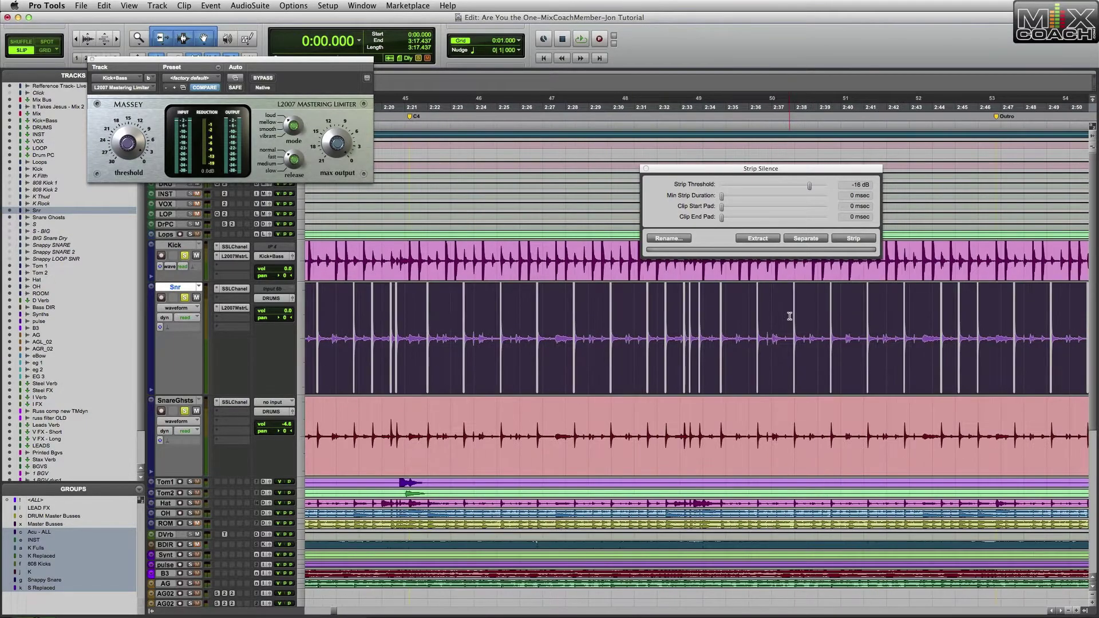
{"action": "scroll", "coordinate": [789, 316], "scroll_direction": "left", "scroll_amount": 20}
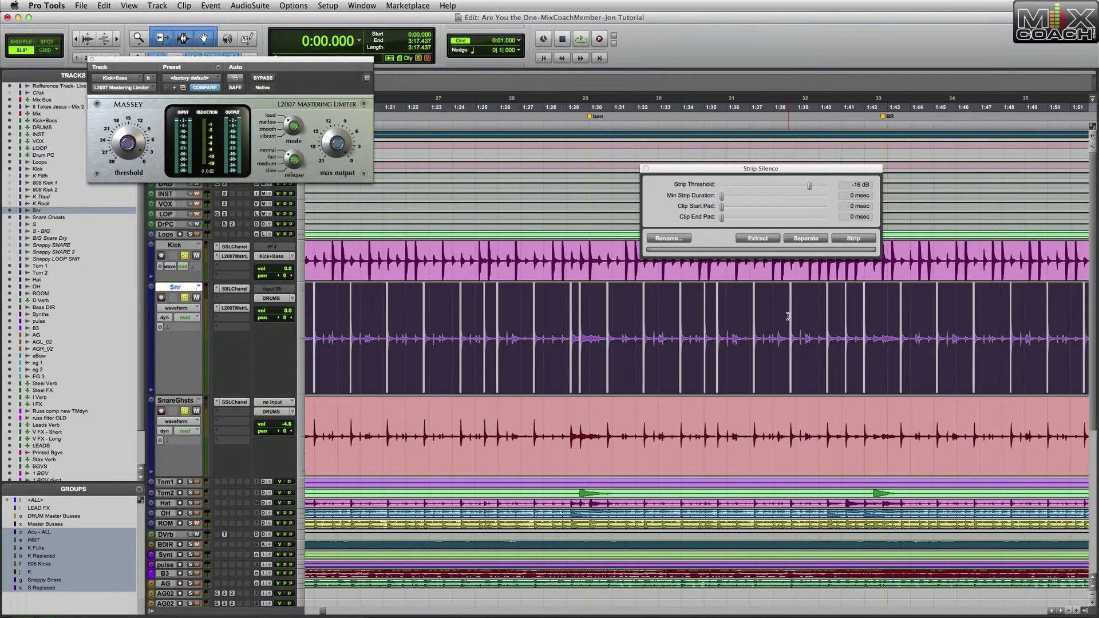
{"action": "scroll", "coordinate": [788, 316], "scroll_direction": "right", "scroll_amount": 8}
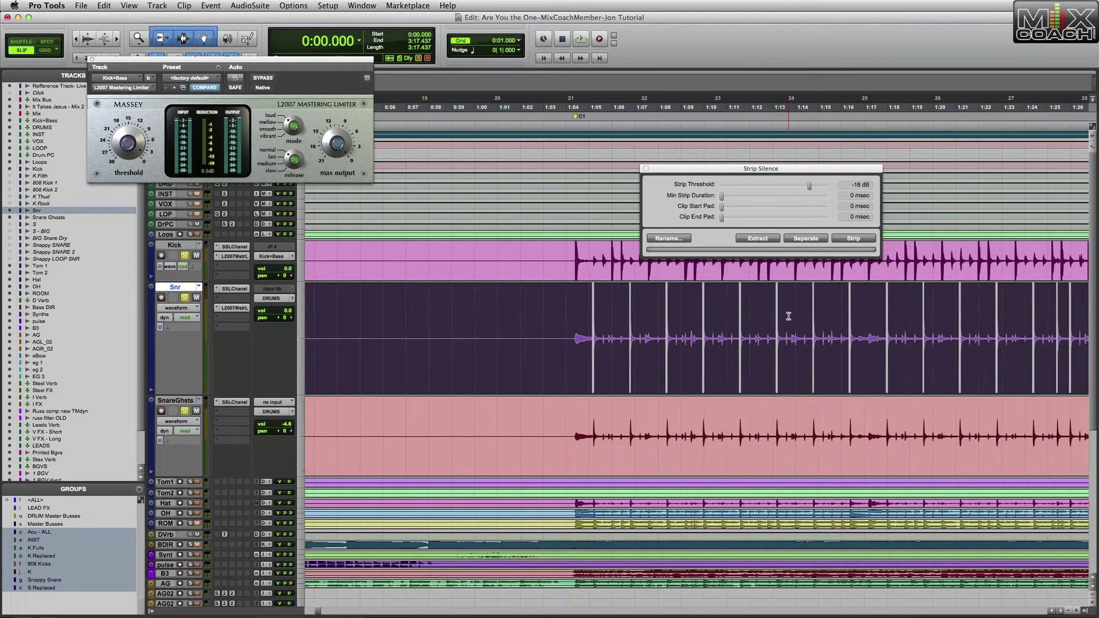
Step: Set the Clip Start Pad to 19 msec and check it up close against the attack of one snare hit
{"action": "left_click_drag", "start_coordinate": [723, 207], "coordinate": [723, 208]}
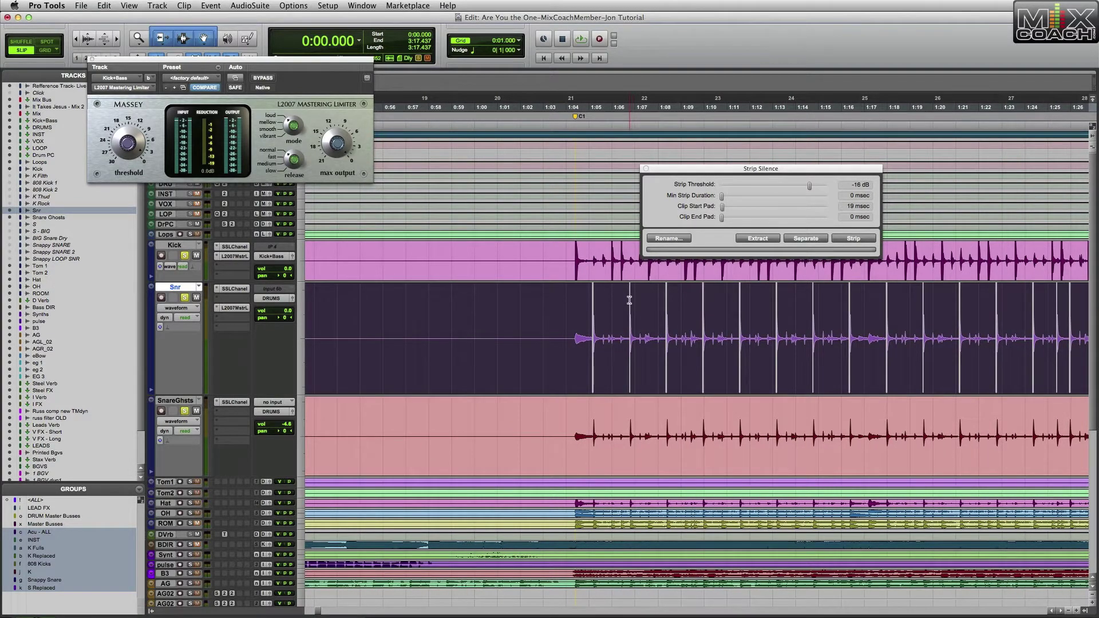
{"action": "key", "text": "t"}
{"action": "key", "text": "t"}
{"action": "key", "text": "t"}
{"action": "key", "text": "t"}
{"action": "key", "text": "t"}
{"action": "key", "text": "t"}
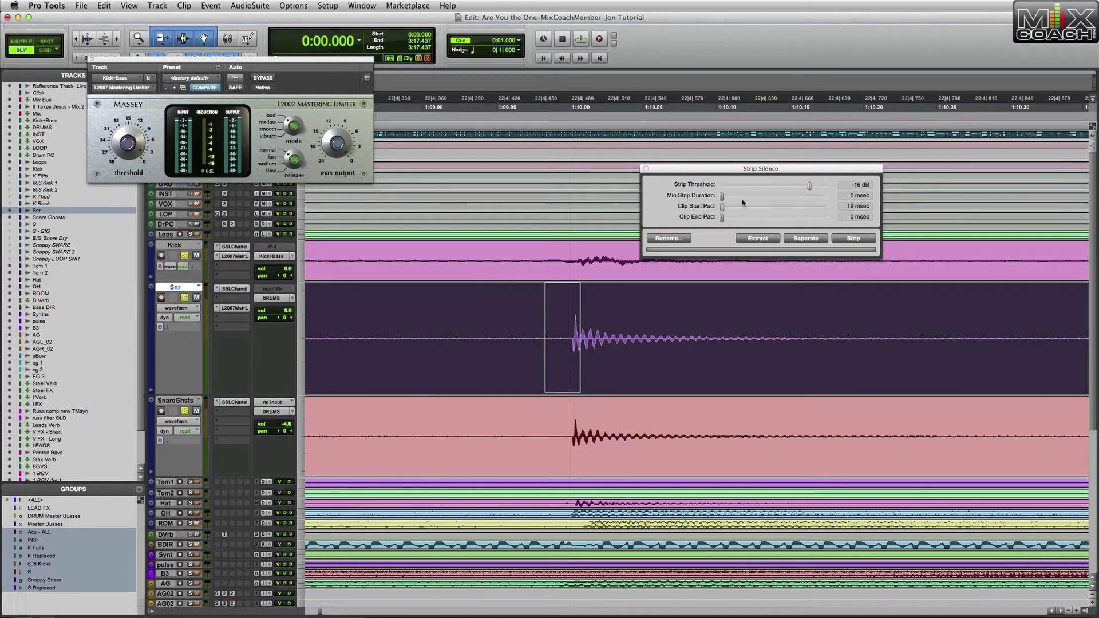
{"action": "left_click_drag", "start_coordinate": [722, 210], "coordinate": [722, 211]}
Step: Set the Min Strip Duration to 114 msec and try a Clip End Pad of 248 msec before resetting that pad to 0
{"action": "key", "text": "super+bracketleft"}
{"action": "key", "text": "super+bracketleft"}
{"action": "key", "text": "super+bracketleft"}
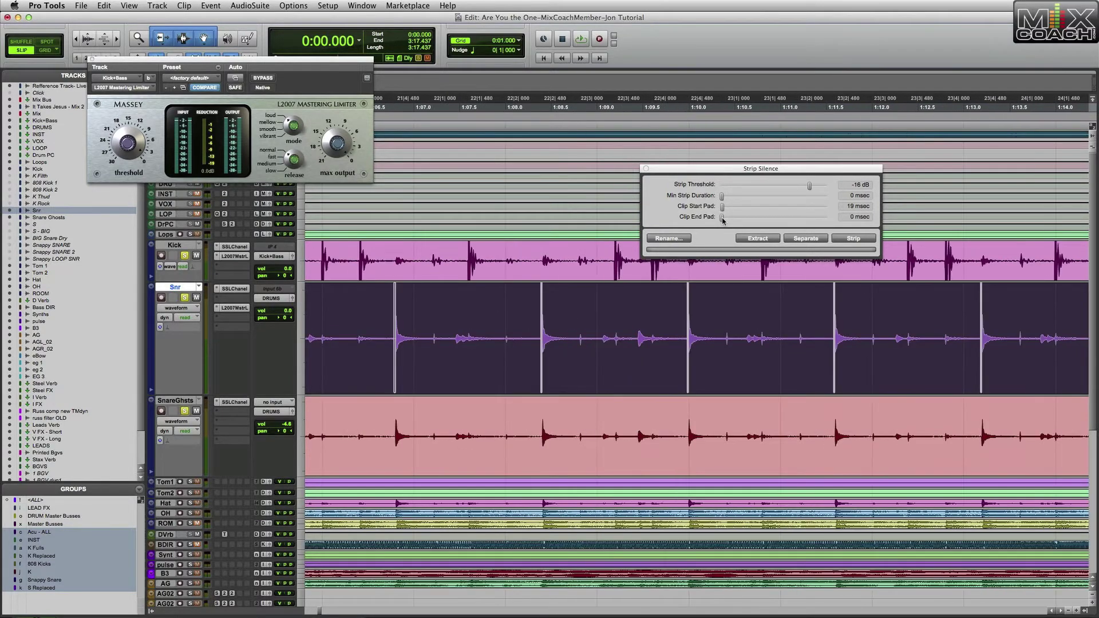
{"action": "scroll", "coordinate": [733, 313], "scroll_direction": "right", "scroll_amount": 10}
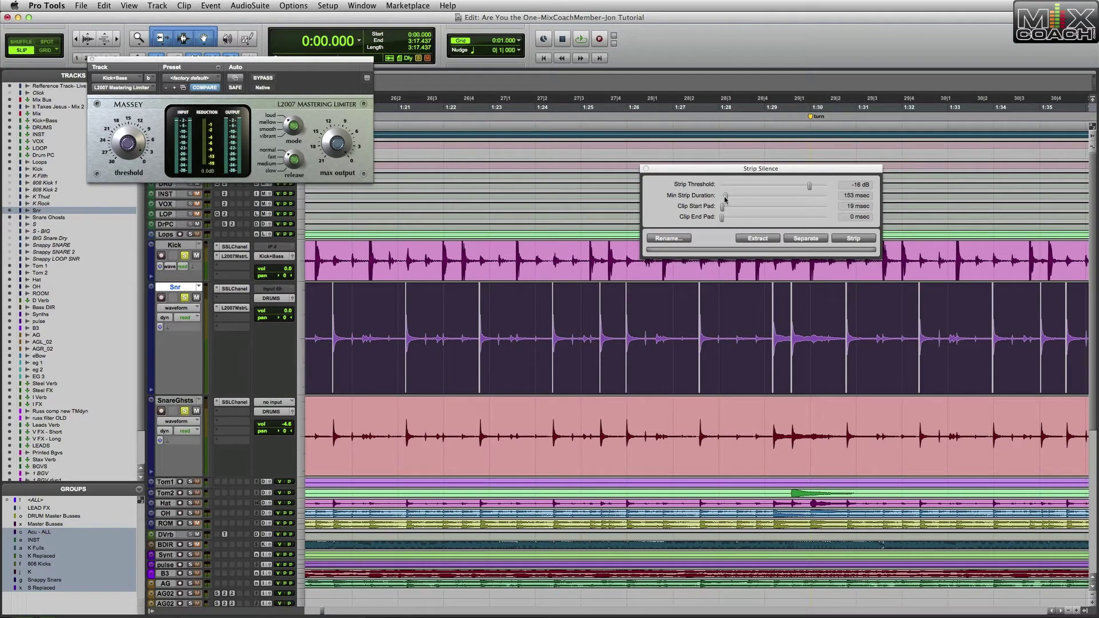
{"action": "left_click_drag", "start_coordinate": [722, 222], "coordinate": [729, 223]}
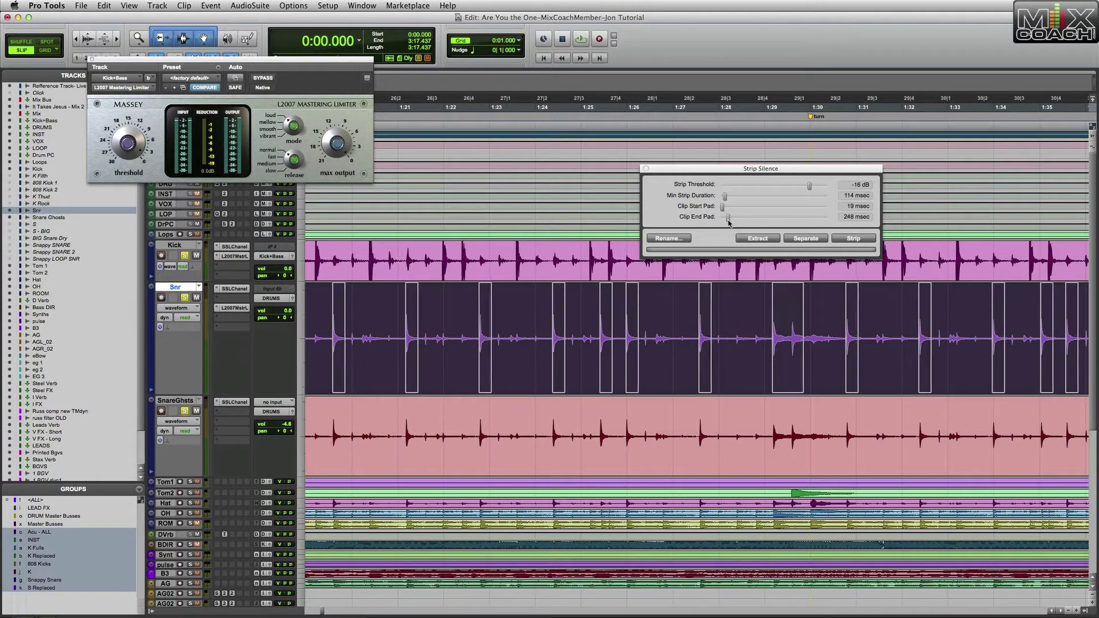
{"action": "left_click_drag", "start_coordinate": [729, 223], "coordinate": [720, 225]}
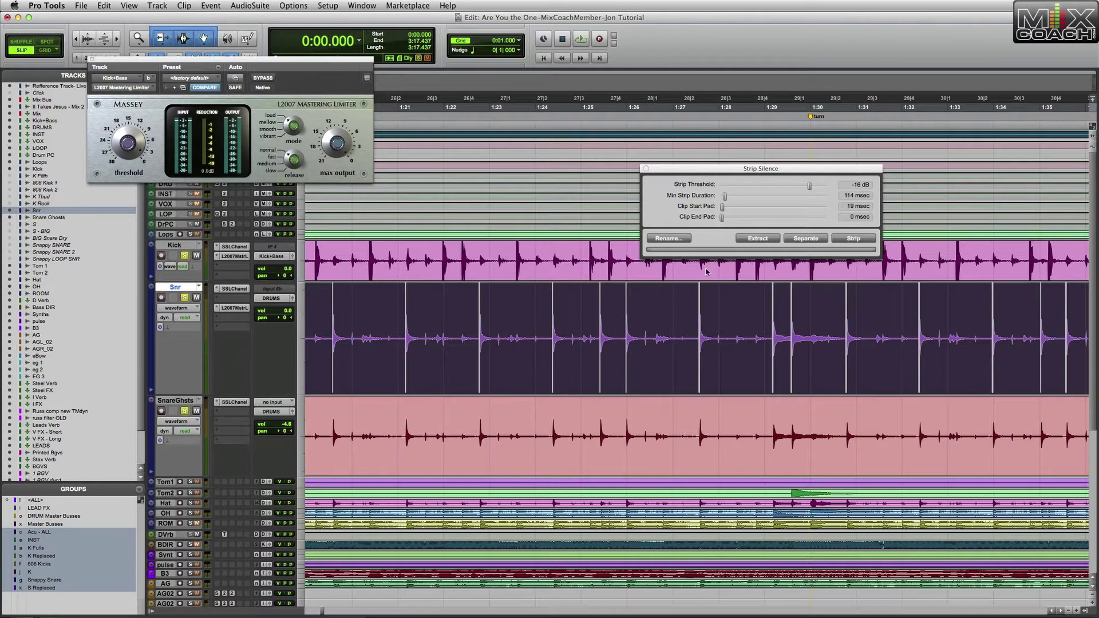
Step: Extend the Clip End Pad to 306 msec while viewing a single snare hit's decay up close
{"action": "left_click", "coordinate": [709, 303]}
{"action": "double_click", "coordinate": [711, 304]}
{"action": "key", "text": "t"}
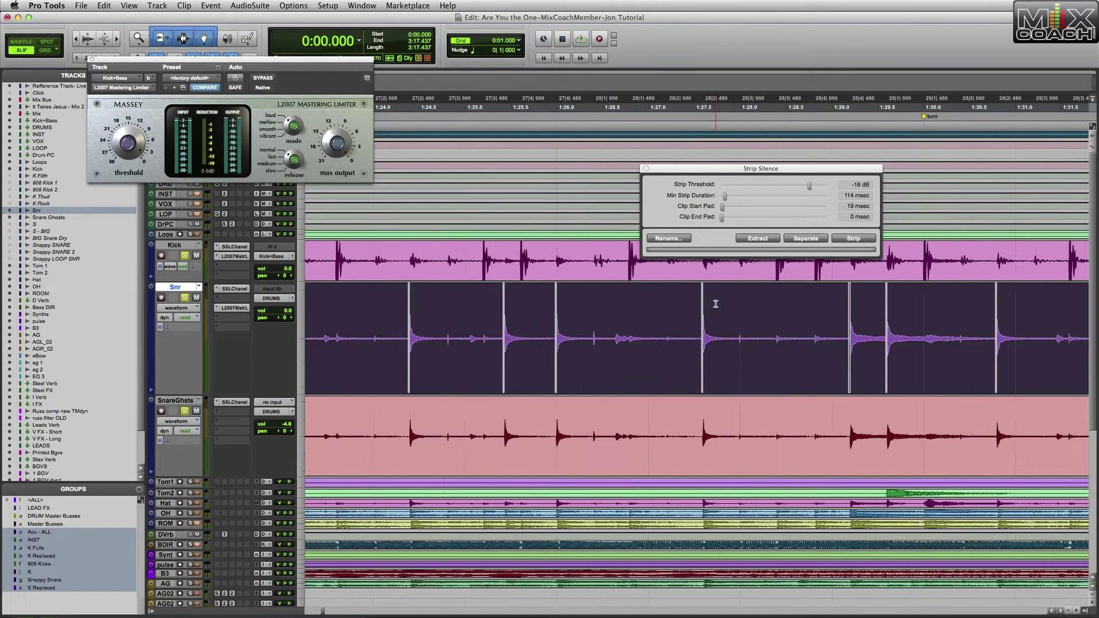
{"action": "key", "text": "t"}
{"action": "key", "text": "t"}
{"action": "left_click_drag", "start_coordinate": [724, 222], "coordinate": [731, 222]}
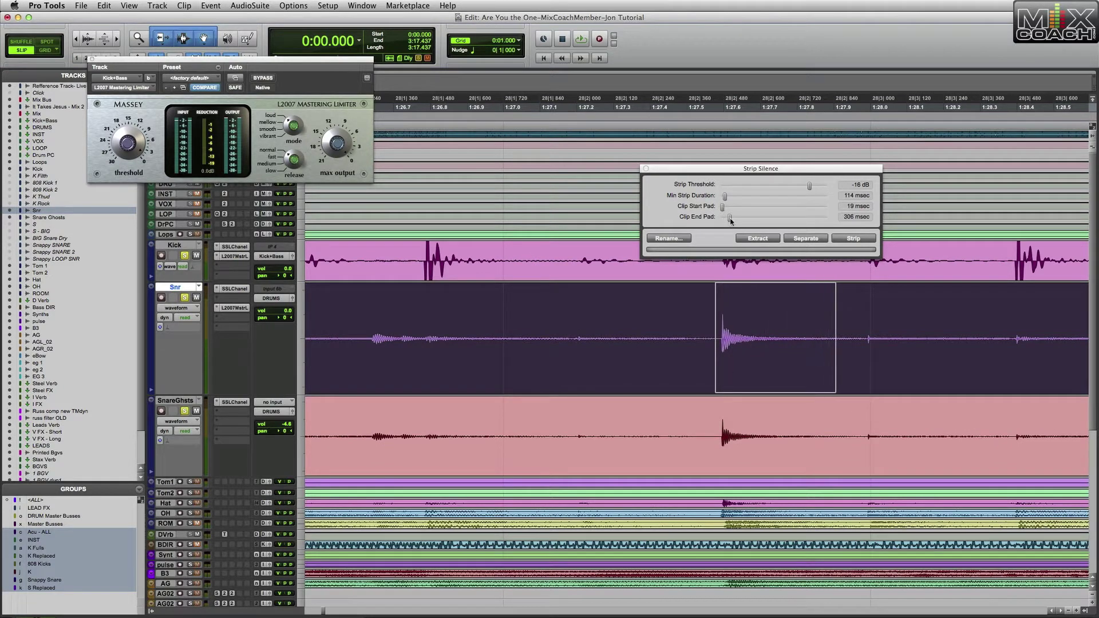
Step: Play the Snr track just after a padded hit, reselect the whole clip, and inspect the region ends on earlier snare hits
{"action": "left_click", "coordinate": [860, 317]}
{"action": "key", "text": "space"}
{"action": "key", "text": "space"}
{"action": "double_click", "coordinate": [769, 311]}
{"action": "key", "text": "r"}
{"action": "key", "text": "r"}
{"action": "scroll", "coordinate": [601, 314], "scroll_direction": "left", "scroll_amount": 6}
{"action": "key", "text": "t"}
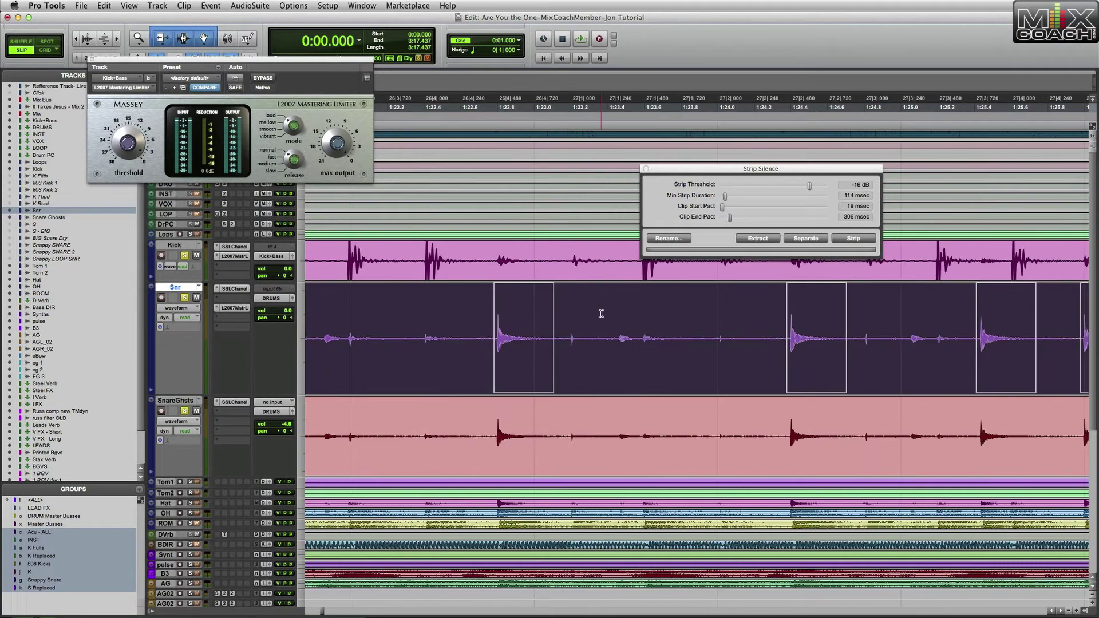
{"action": "scroll", "coordinate": [601, 314], "scroll_direction": "left", "scroll_amount": 3}
{"action": "scroll", "coordinate": [601, 314], "scroll_direction": "left", "scroll_amount": 3}
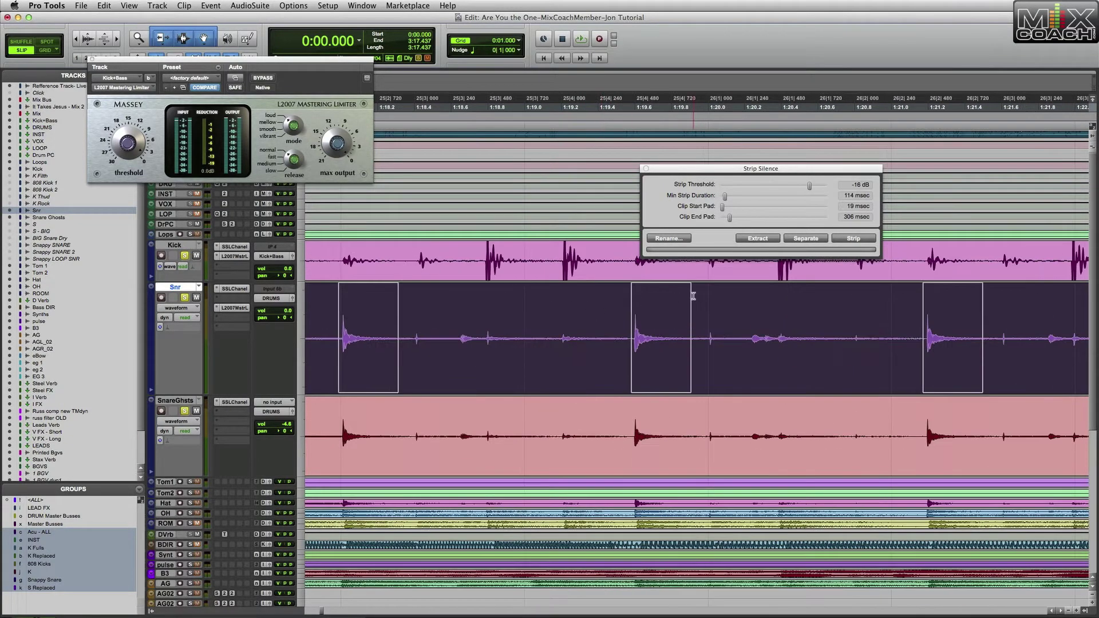
Step: Fine-tune the Clip End Pad to 363 msec, checking the region ends against the ghost notes on earlier snare hits
{"action": "scroll", "coordinate": [693, 296], "scroll_direction": "left", "scroll_amount": 2}
{"action": "left_click_drag", "start_coordinate": [730, 219], "coordinate": [732, 219]}
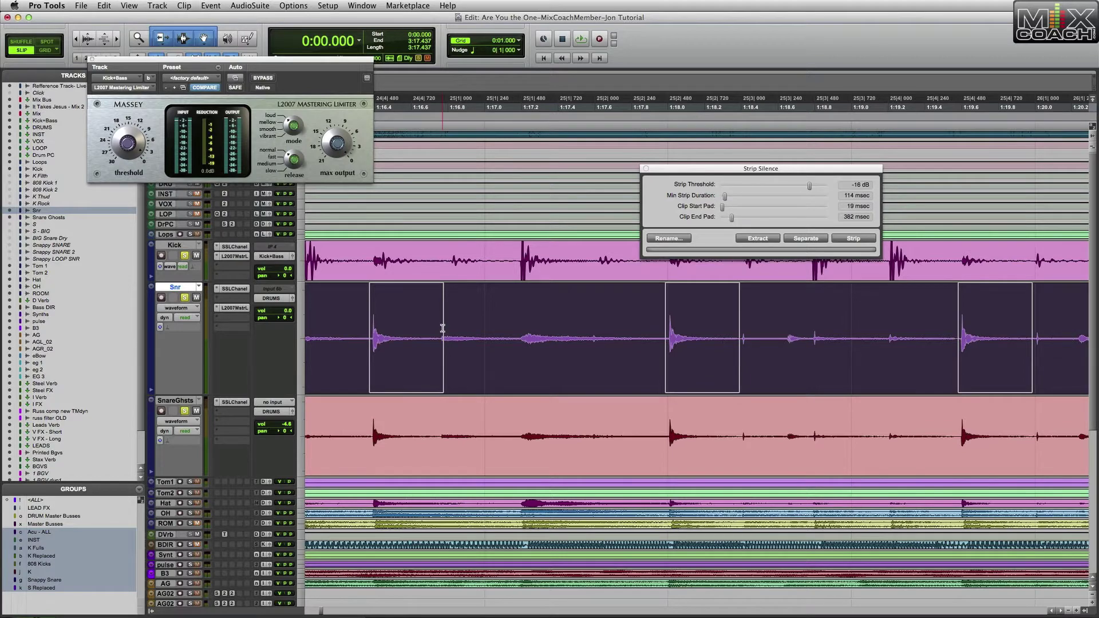
{"action": "scroll", "coordinate": [441, 329], "scroll_direction": "left", "scroll_amount": 2}
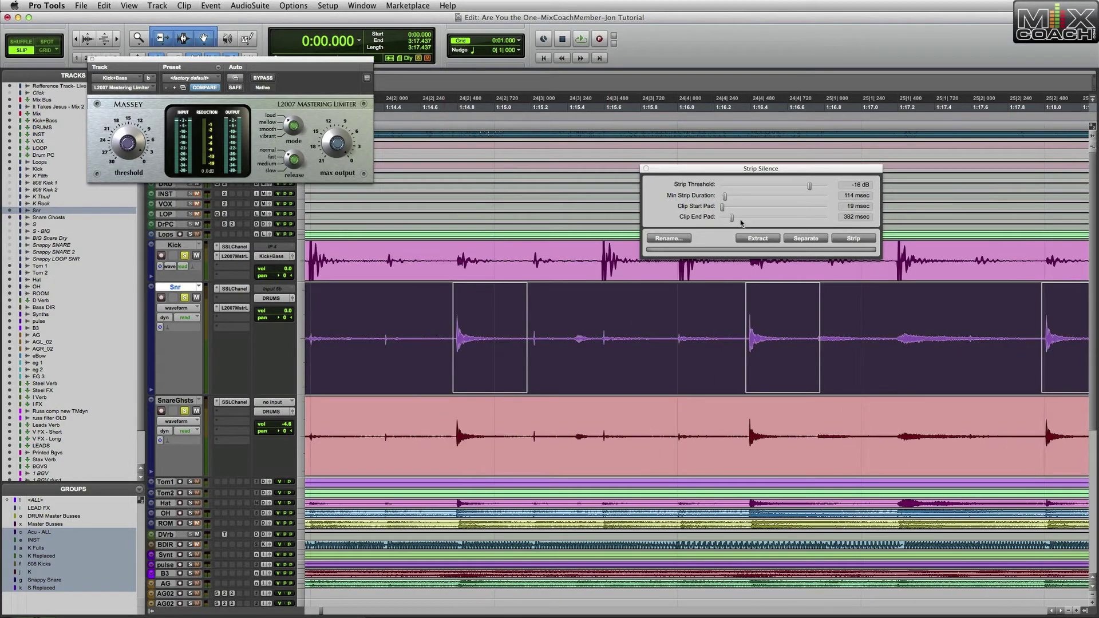
{"action": "left_click_drag", "start_coordinate": [732, 222], "coordinate": [730, 221]}
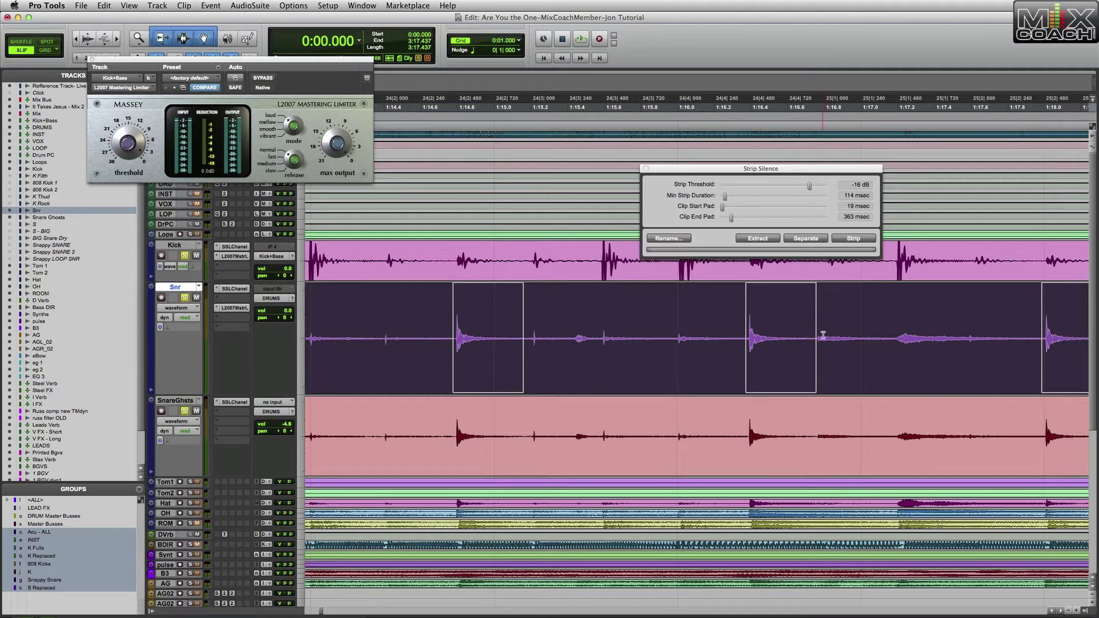
{"action": "scroll", "coordinate": [824, 323], "scroll_direction": "left", "scroll_amount": 10}
{"action": "scroll", "coordinate": [827, 321], "scroll_direction": "left", "scroll_amount": 10}
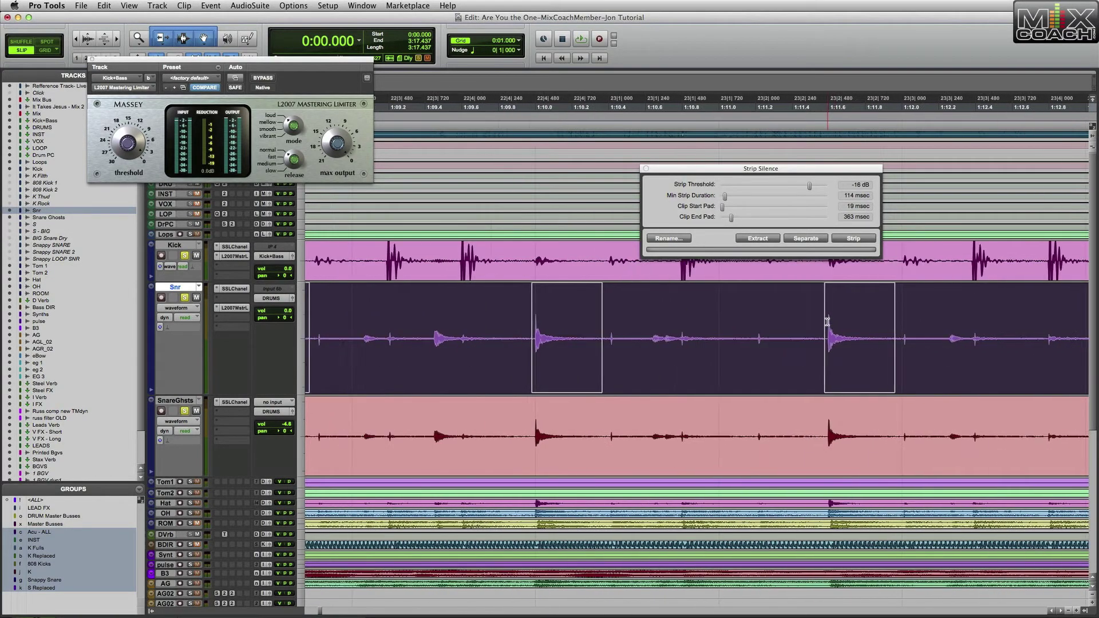
{"action": "scroll", "coordinate": [827, 322], "scroll_direction": "left", "scroll_amount": 15}
{"action": "scroll", "coordinate": [826, 322], "scroll_direction": "right", "scroll_amount": 12}
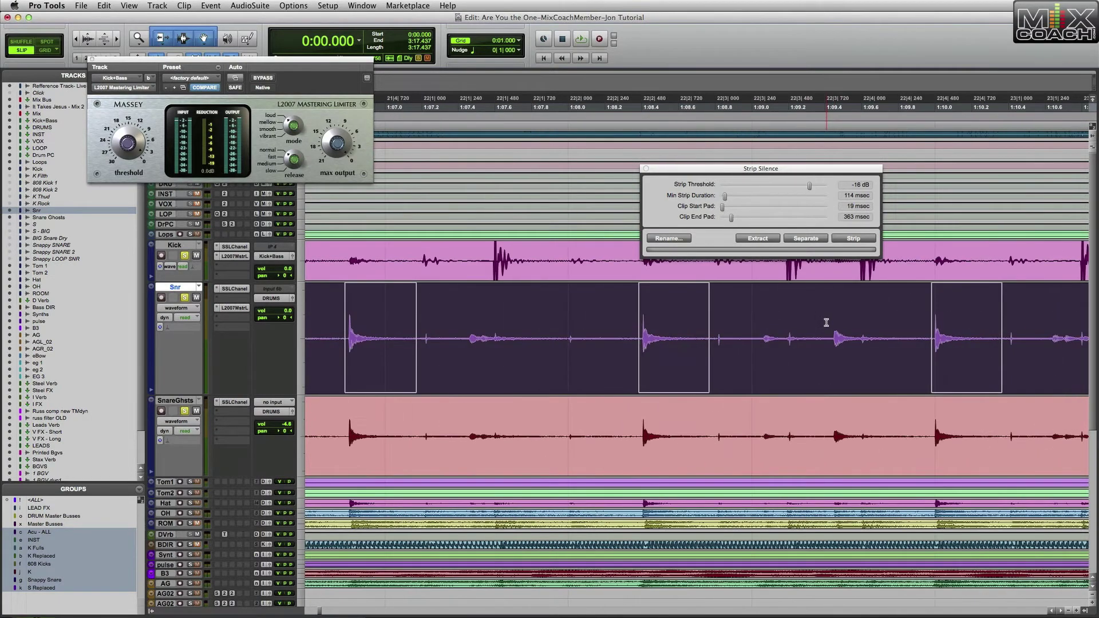
Step: Check the strip regions across the song's snare hits and set the Min Strip Duration to 210 msec
{"action": "scroll", "coordinate": [826, 322], "scroll_direction": "right", "scroll_amount": 20}
{"action": "scroll", "coordinate": [826, 323], "scroll_direction": "right", "scroll_amount": 5}
{"action": "scroll", "coordinate": [825, 322], "scroll_direction": "down", "scroll_amount": 4}
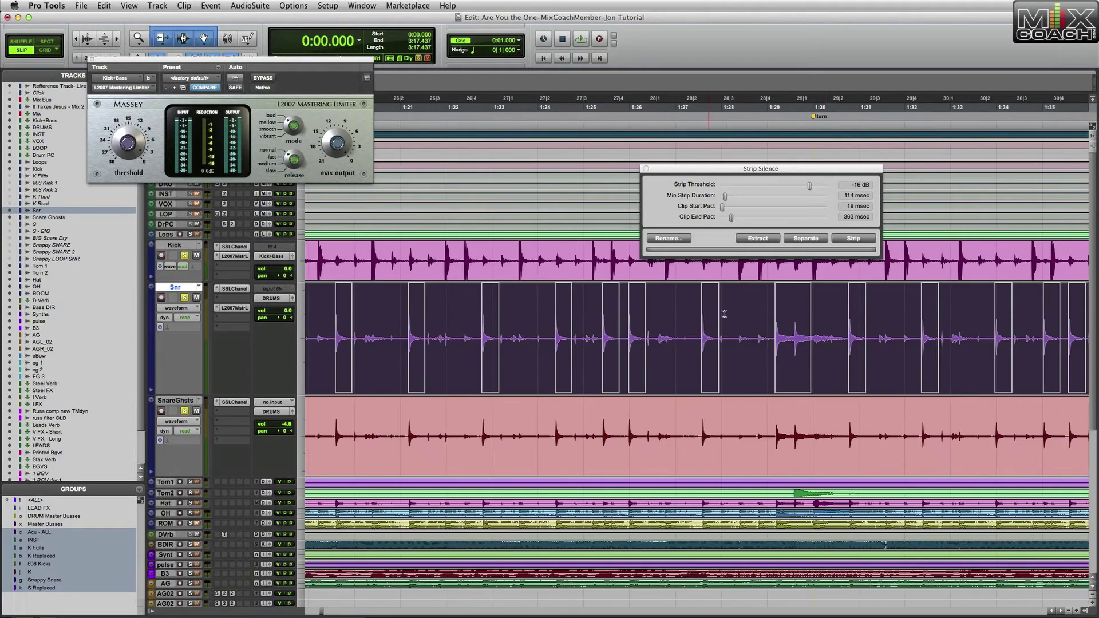
{"action": "scroll", "coordinate": [724, 314], "scroll_direction": "down", "scroll_amount": 4}
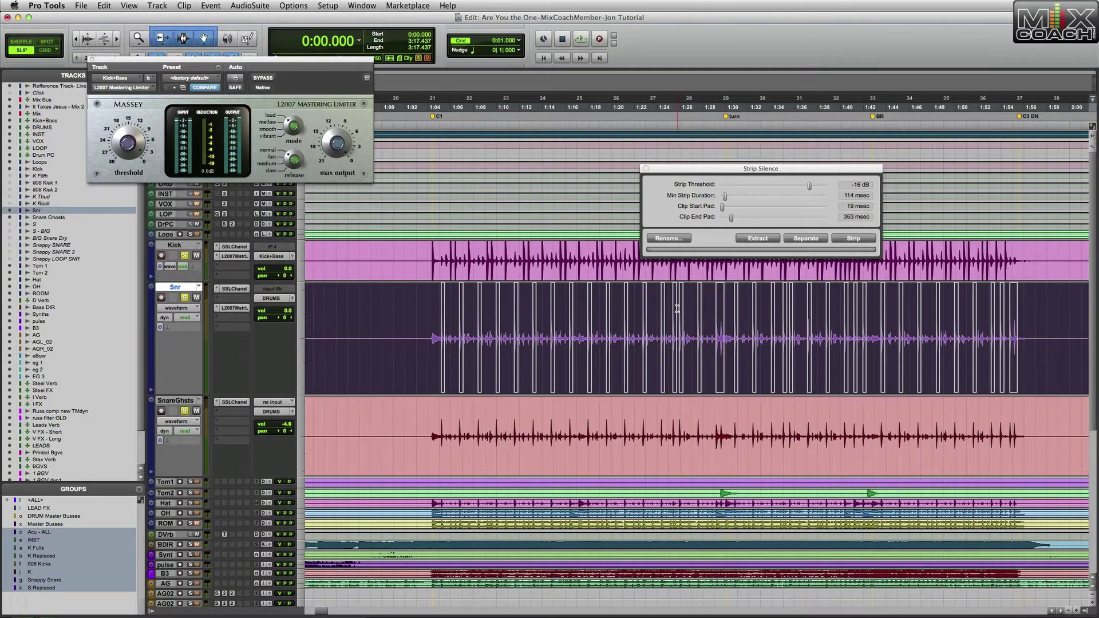
{"action": "scroll", "coordinate": [677, 309], "scroll_direction": "up", "scroll_amount": 6}
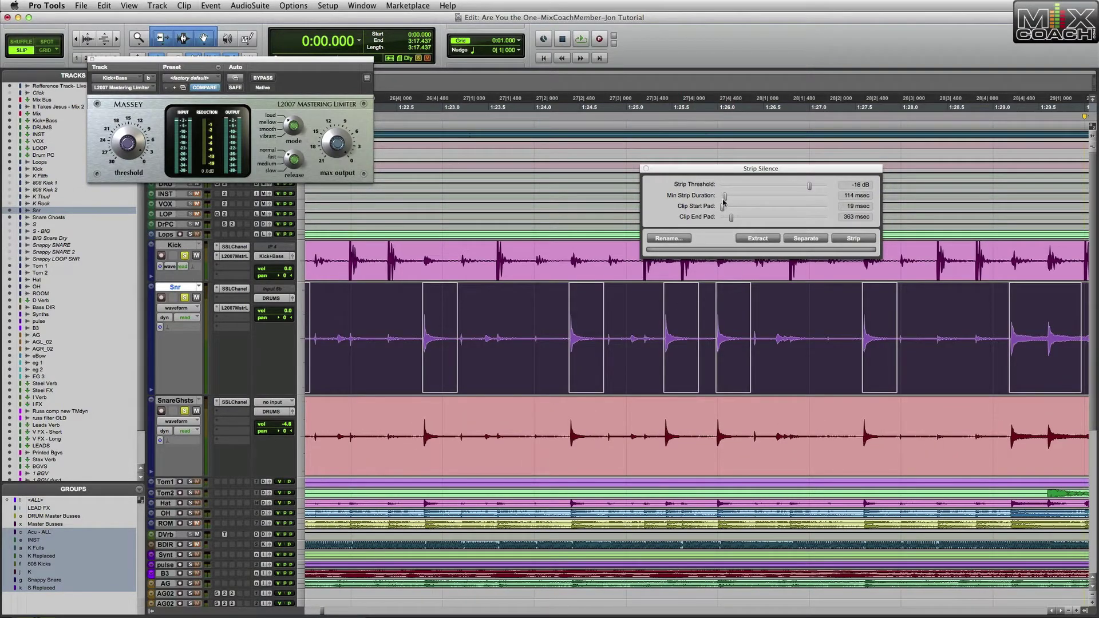
{"action": "left_click_drag", "start_coordinate": [727, 198], "coordinate": [726, 197]}
Step: Examine the strip regions from the BR section through to the Outro, including the closely spaced snare hits
{"action": "key", "text": "super+bracketleft"}
{"action": "key", "text": "super+bracketleft"}
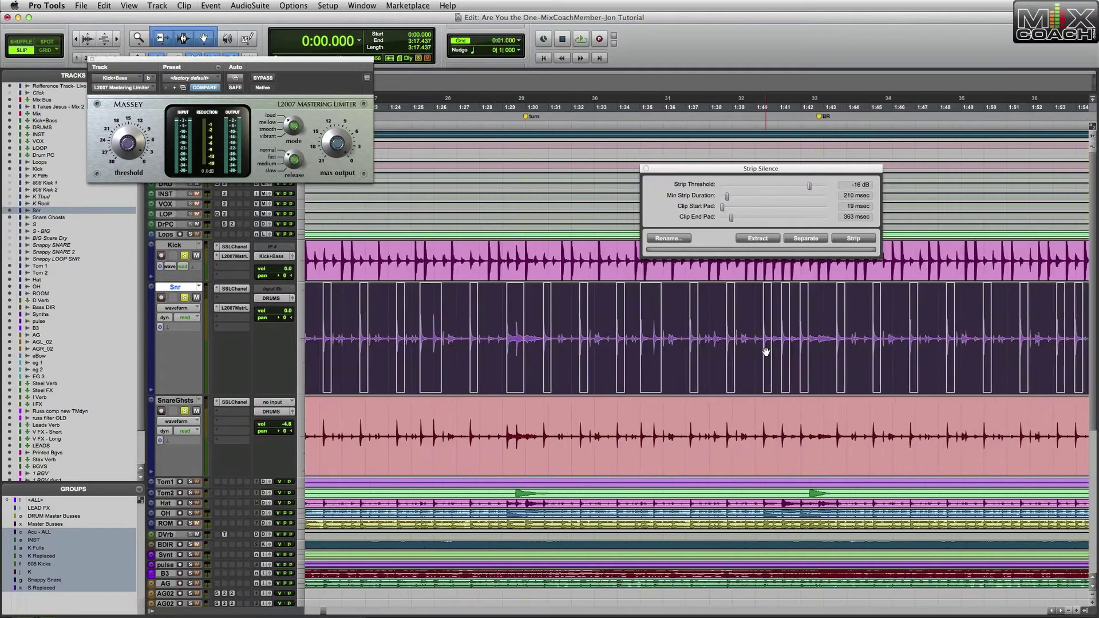
{"action": "scroll", "coordinate": [766, 352], "scroll_direction": "right", "scroll_amount": 10}
{"action": "scroll", "coordinate": [765, 352], "scroll_direction": "right", "scroll_amount": 10}
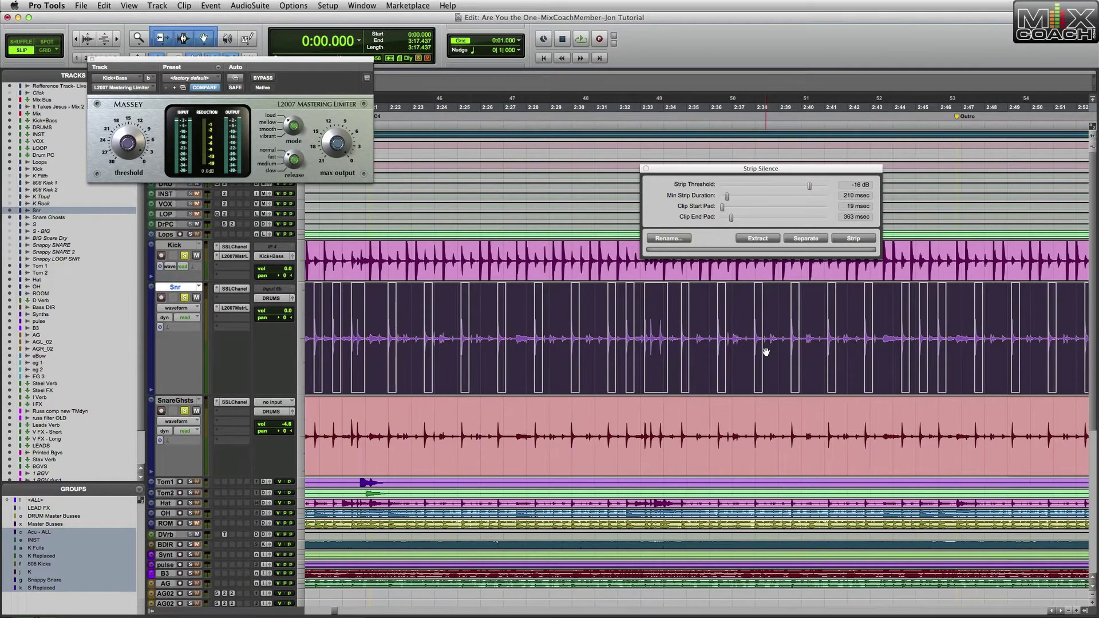
{"action": "scroll", "coordinate": [766, 352], "scroll_direction": "left", "scroll_amount": 5}
{"action": "key", "text": "super+bracketright"}
{"action": "key", "text": "super+bracketright"}
{"action": "key", "text": "super+bracketright"}
{"action": "scroll", "coordinate": [765, 352], "scroll_direction": "right", "scroll_amount": 10}
{"action": "scroll", "coordinate": [766, 352], "scroll_direction": "right", "scroll_amount": 6}
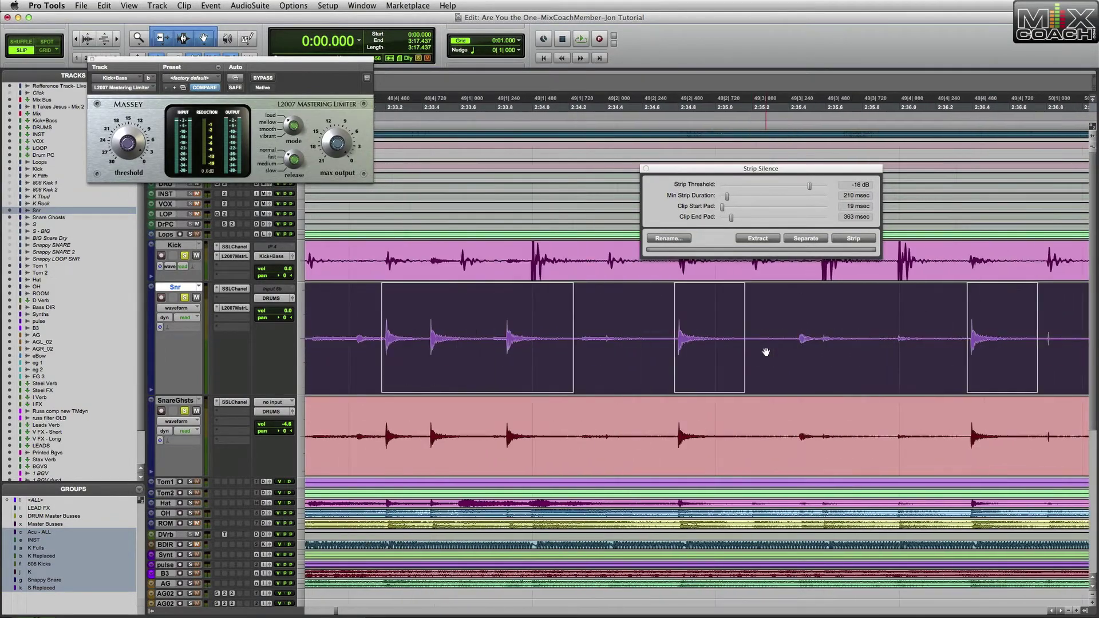
{"action": "scroll", "coordinate": [766, 352], "scroll_direction": "right", "scroll_amount": 10}
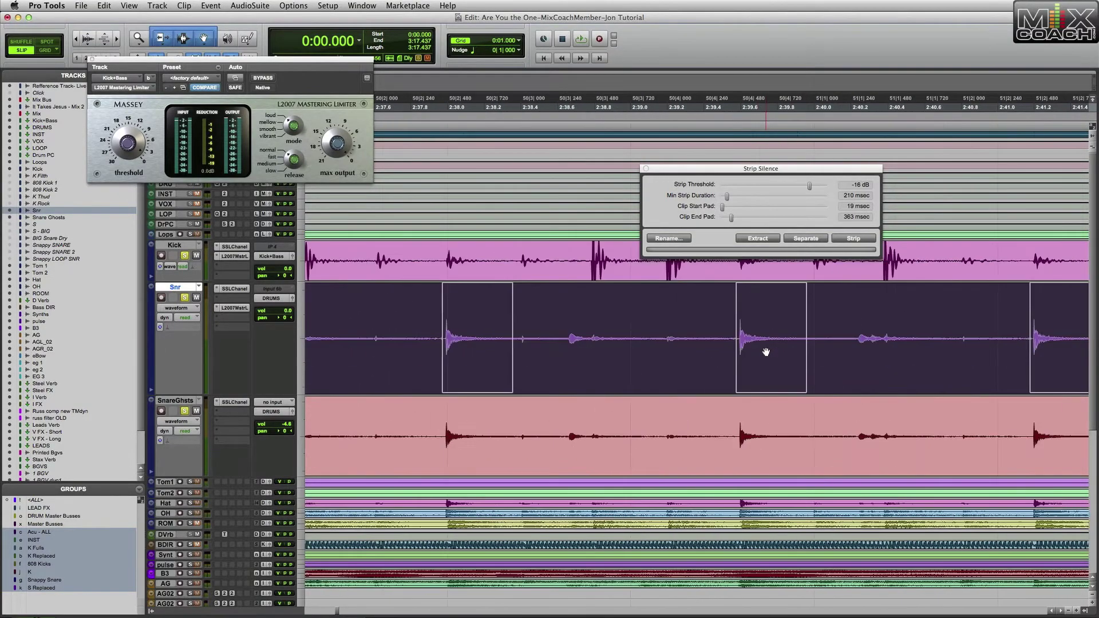
{"action": "scroll", "coordinate": [766, 352], "scroll_direction": "down", "scroll_amount": 1}
{"action": "scroll", "coordinate": [766, 352], "scroll_direction": "right", "scroll_amount": 15}
{"action": "scroll", "coordinate": [766, 352], "scroll_direction": "up", "scroll_amount": 1}
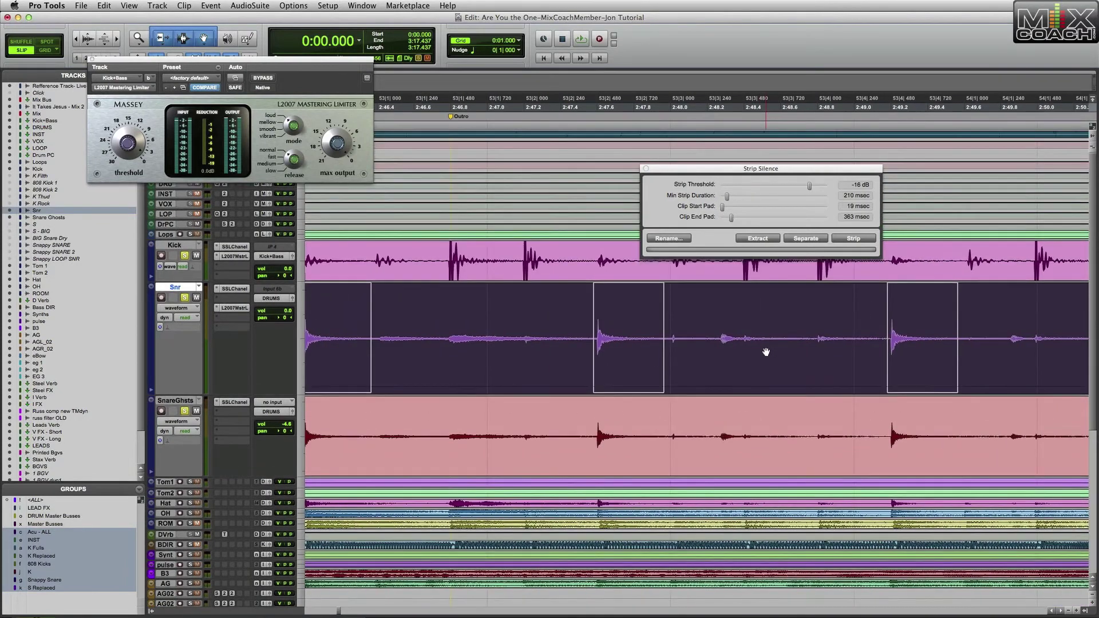
Step: Compare the strip regions around the Outro marker with those on the three-hit snare fill near 2:33
{"action": "key", "text": "r"}
{"action": "key", "text": "r"}
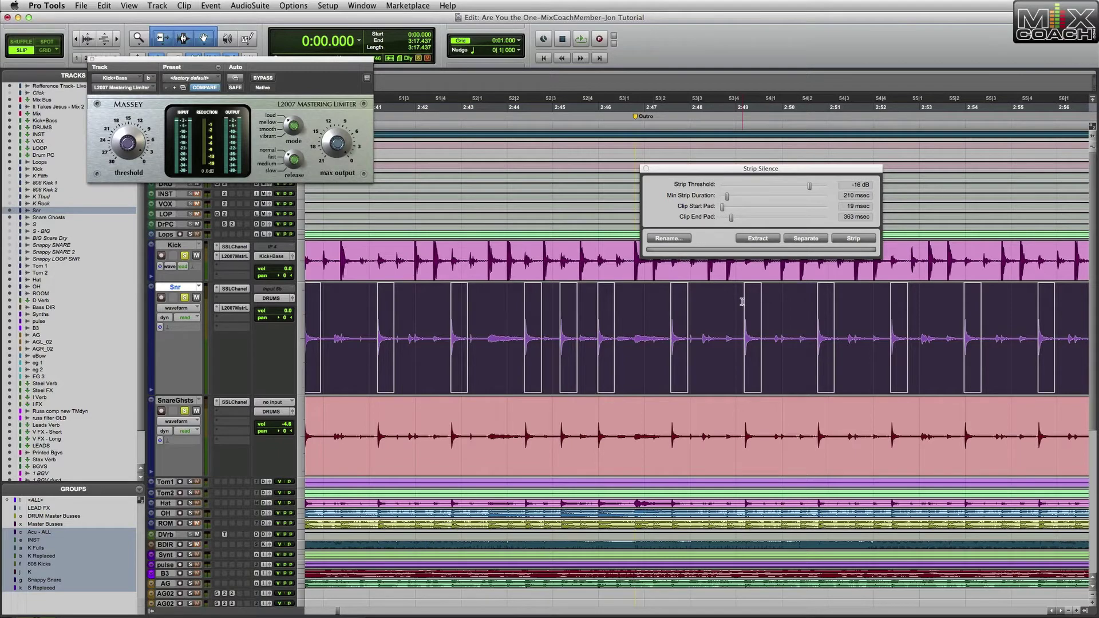
{"action": "key", "text": "t"}
{"action": "key", "text": "t"}
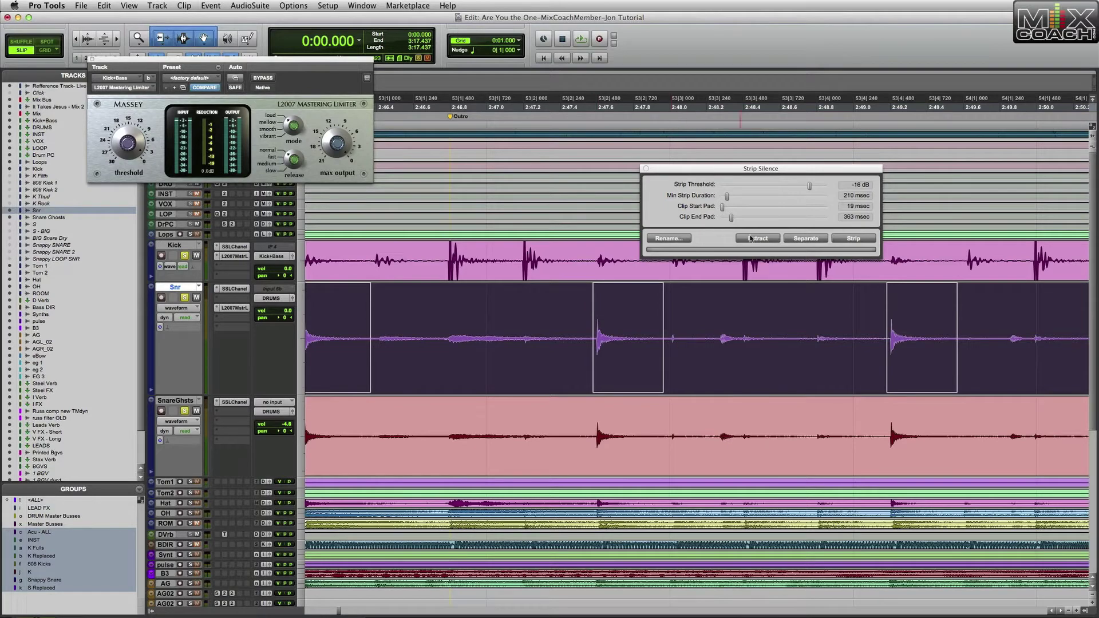
{"action": "key", "text": "r"}
{"action": "key", "text": "r"}
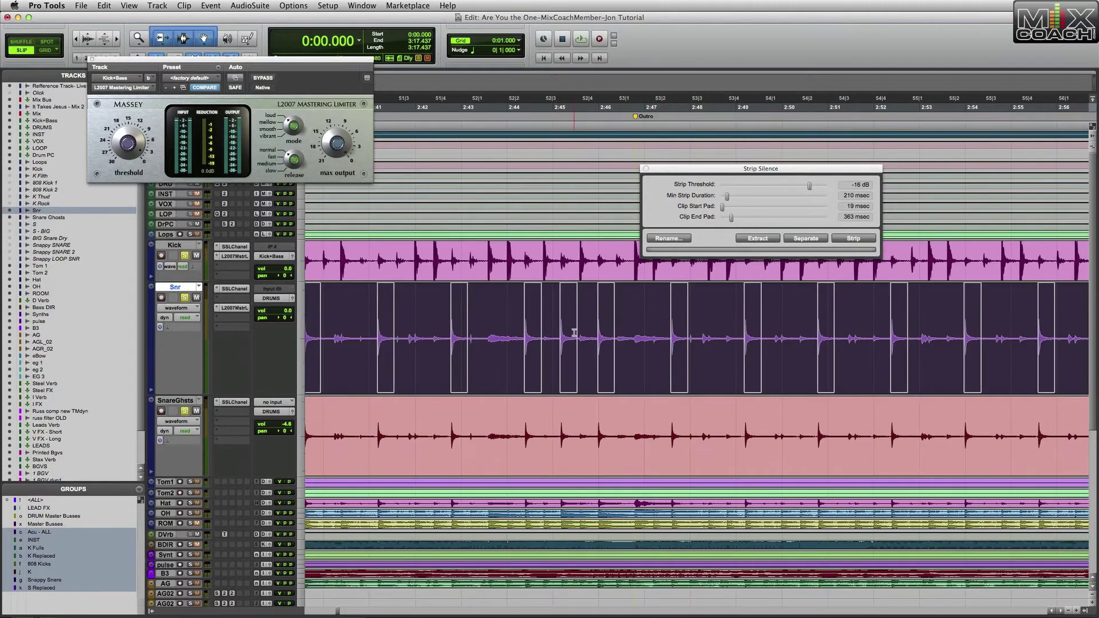
{"action": "scroll", "coordinate": [576, 329], "scroll_direction": "left", "scroll_amount": 10}
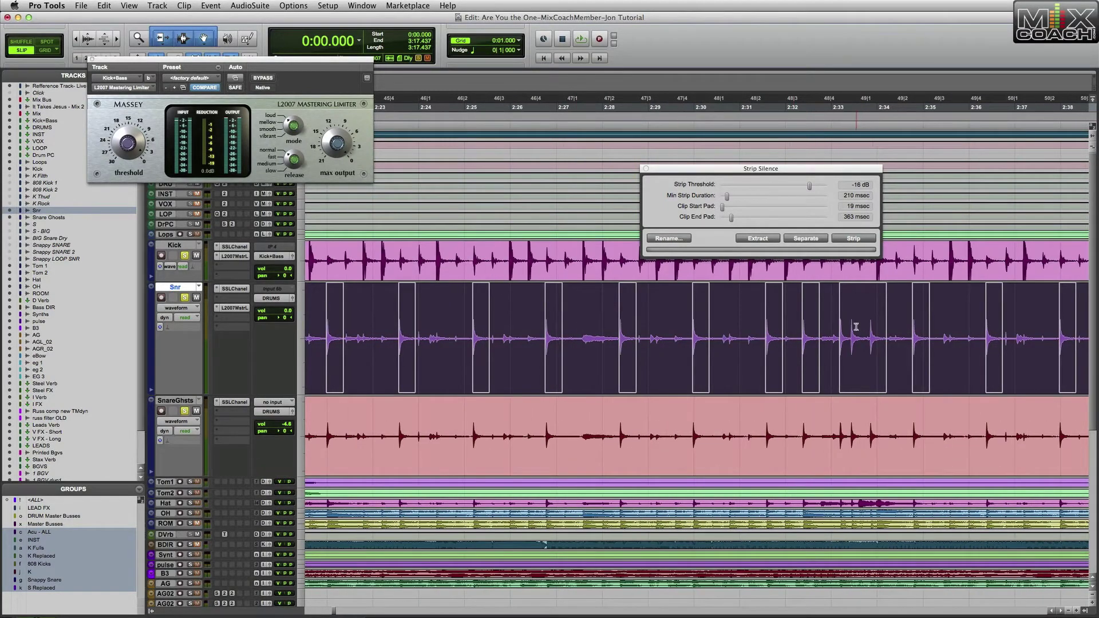
{"action": "key", "text": "t"}
{"action": "key", "text": "t"}
{"action": "scroll", "coordinate": [1012, 335], "scroll_direction": "right", "scroll_amount": 5}
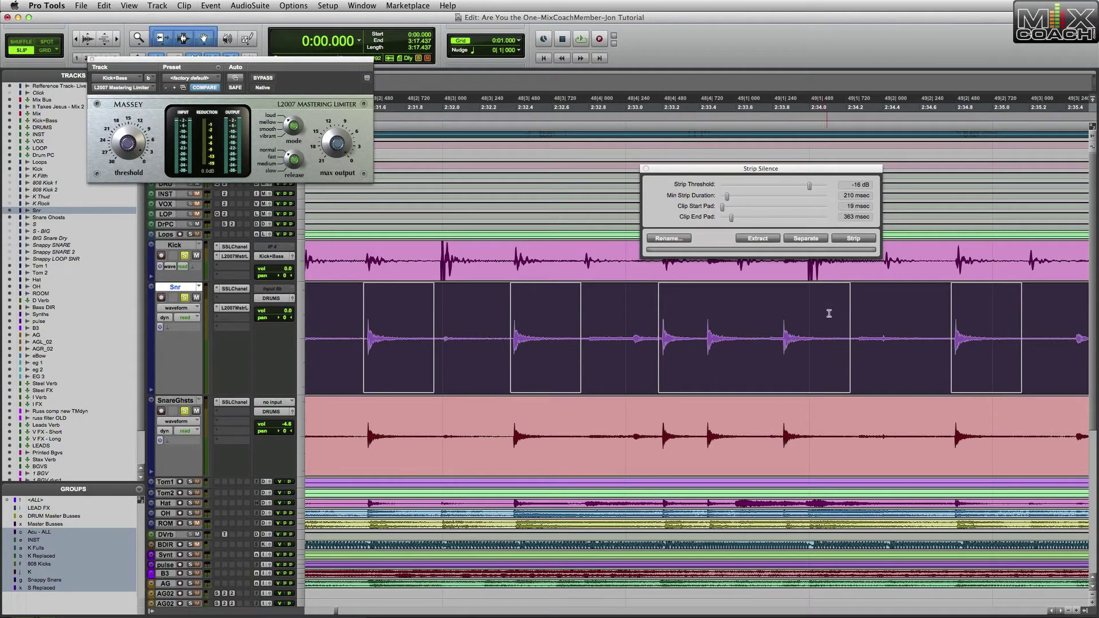
Step: Strip the Snr clip down to its main hits, and use Extract on the SnareGhsts clip to keep the ghost notes
{"action": "key", "text": "r"}
{"action": "key", "text": "r"}
{"action": "key", "text": "r"}
{"action": "key", "text": "r"}
{"action": "key", "text": "r"}
{"action": "key", "text": "r"}
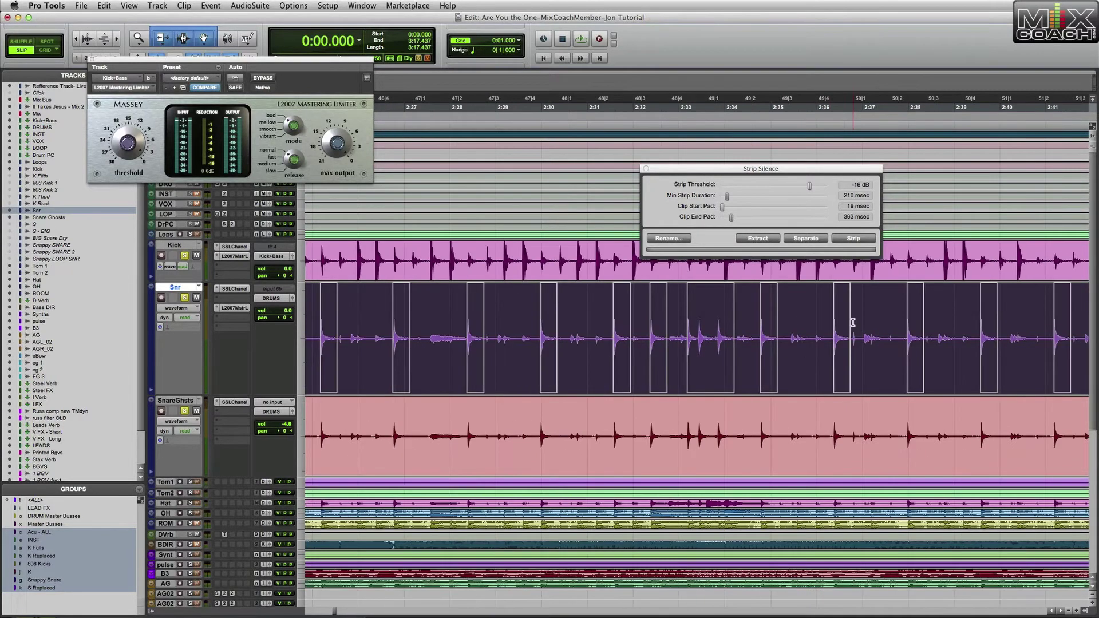
{"action": "key", "text": "r"}
{"action": "key", "text": "r"}
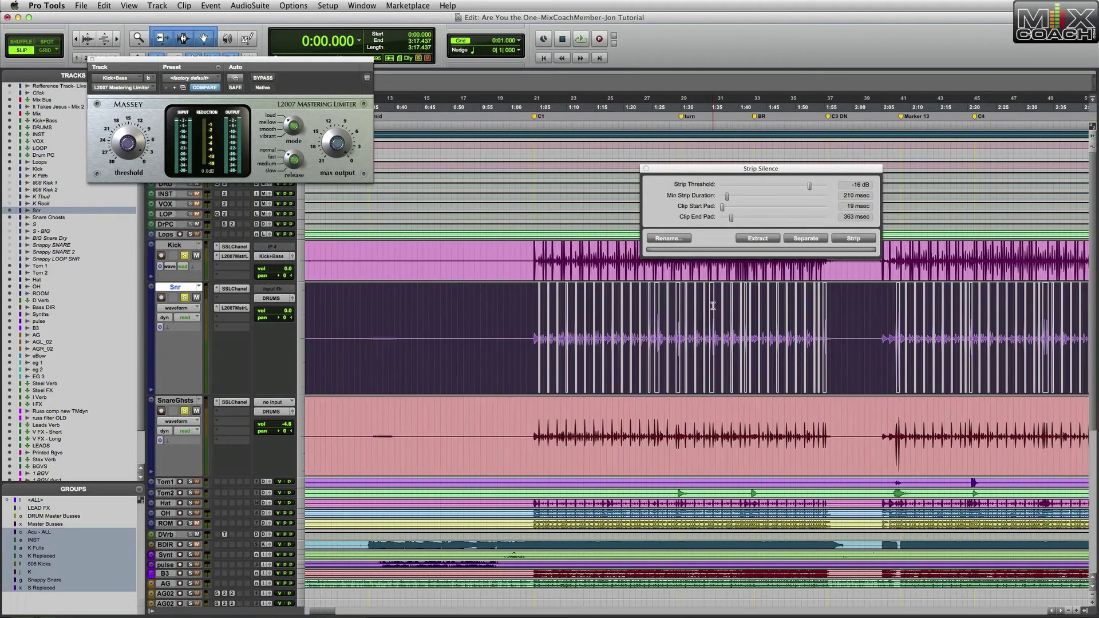
{"action": "scroll", "coordinate": [712, 307], "scroll_direction": "right", "scroll_amount": 5}
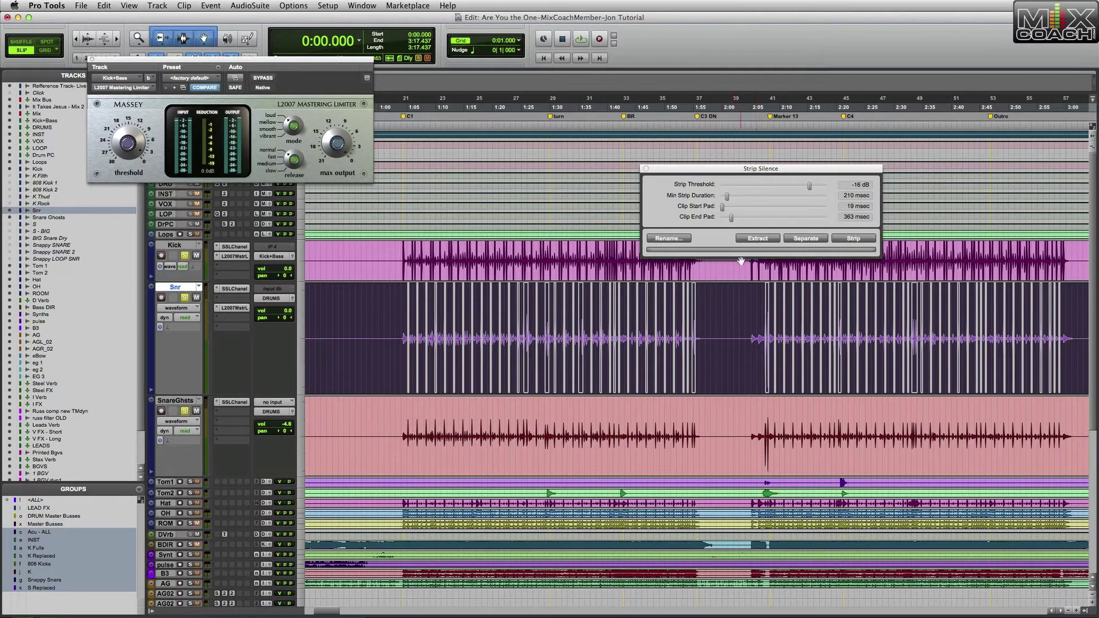
{"action": "left_click", "coordinate": [844, 239]}
{"action": "double_click", "coordinate": [559, 410]}
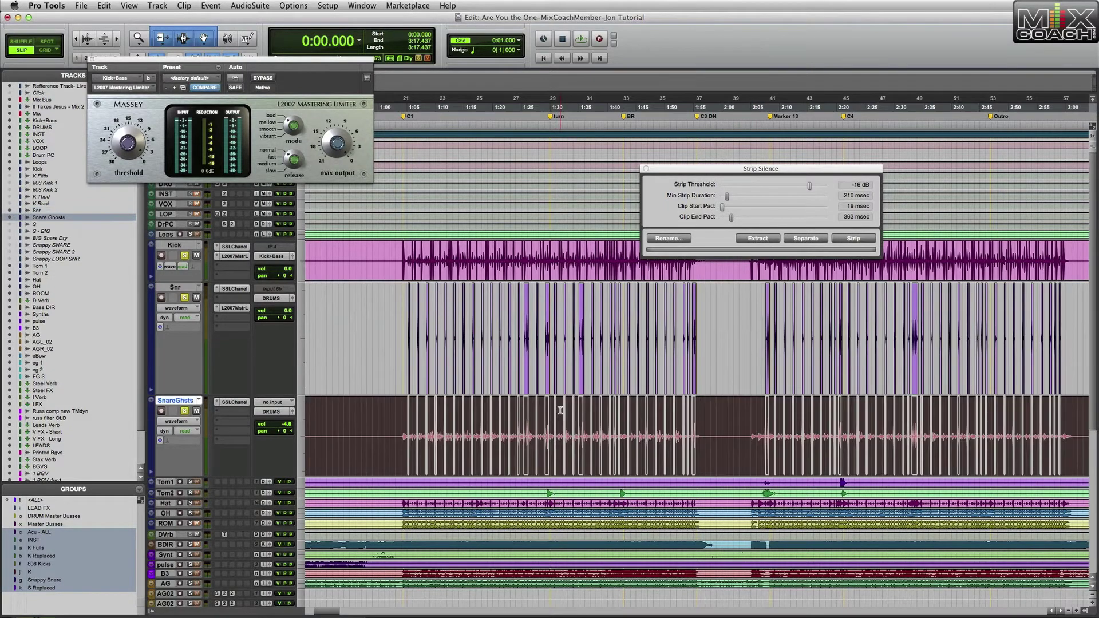
{"action": "left_click", "coordinate": [767, 239]}
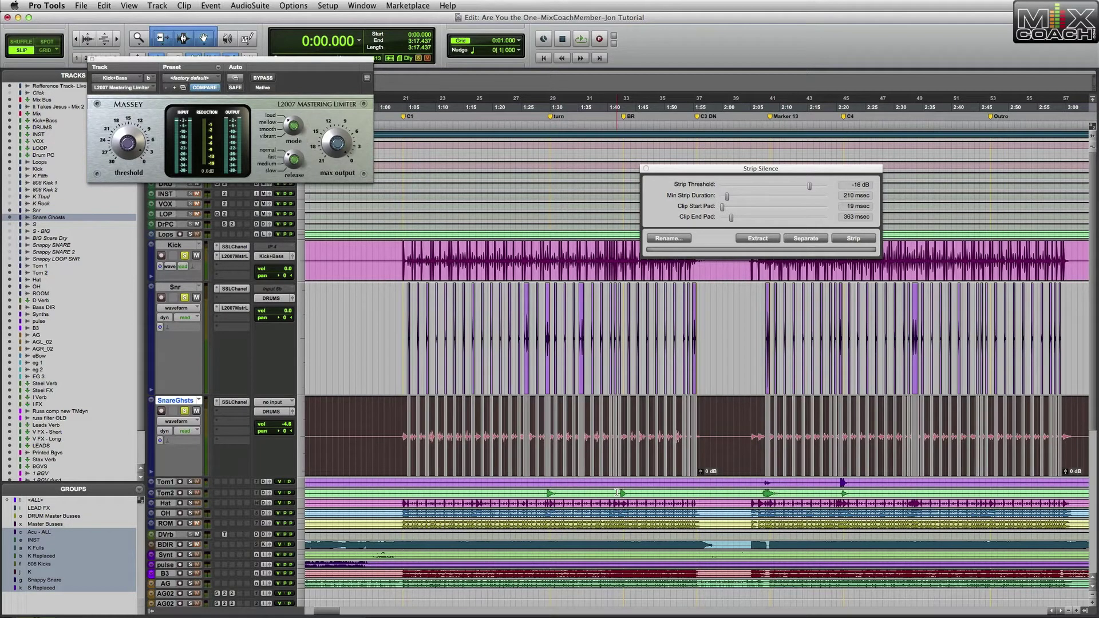
Step: Close Strip Silence and play the snare part from marker C1, soloing SnareGhsts on its own to audition the ghost notes
{"action": "left_click", "coordinate": [403, 295]}
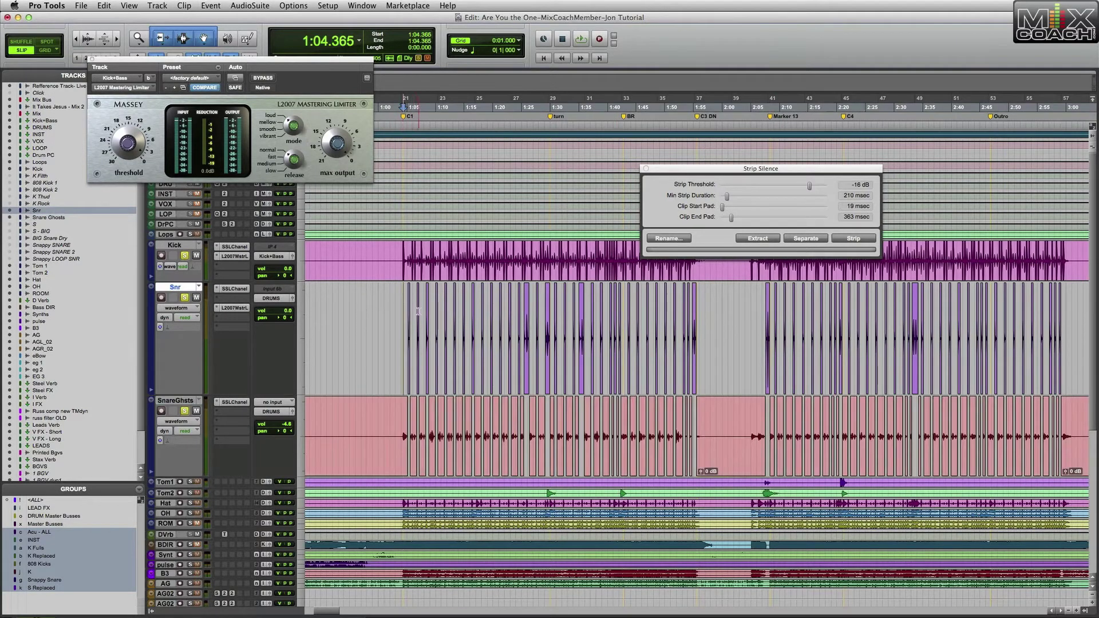
{"action": "key", "text": "t"}
{"action": "key", "text": "t"}
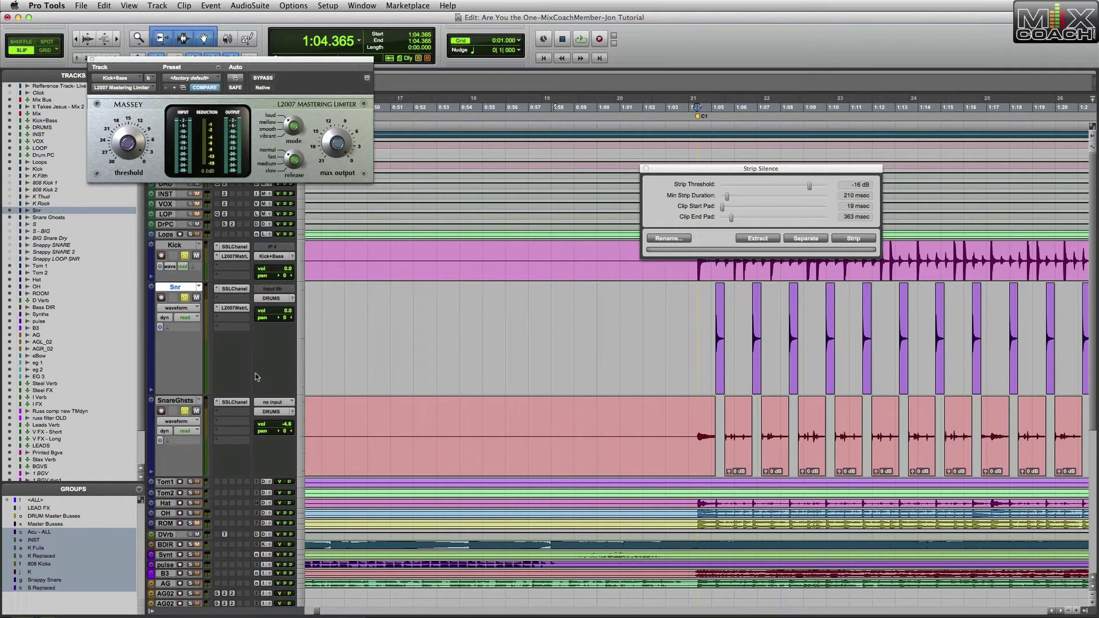
{"action": "left_click", "coordinate": [646, 169]}
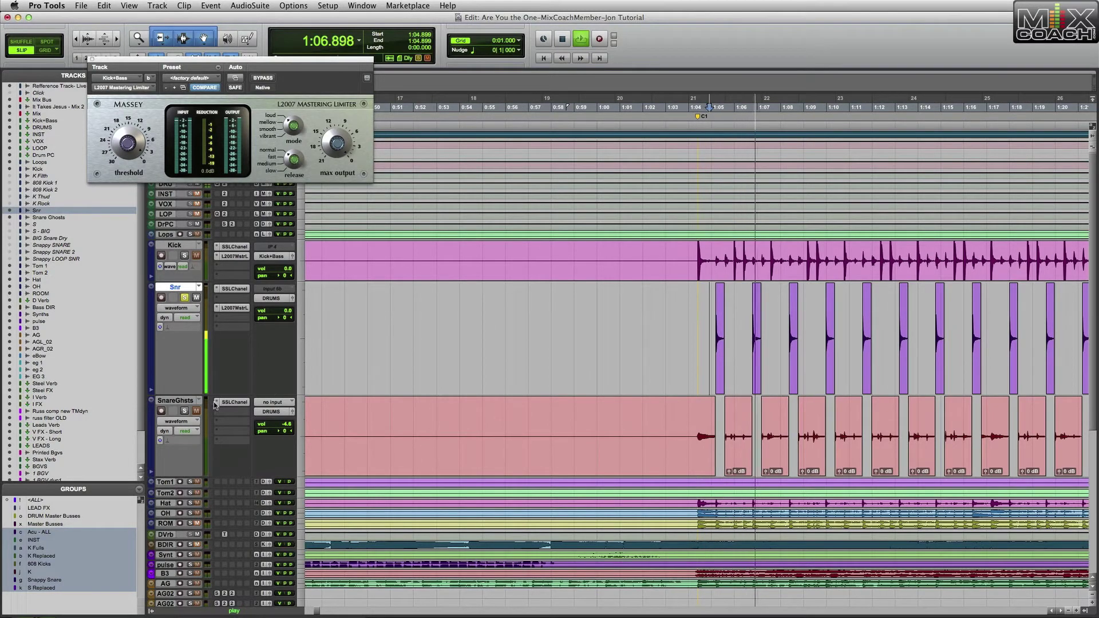
{"action": "left_click", "coordinate": [184, 411], "text": "super"}
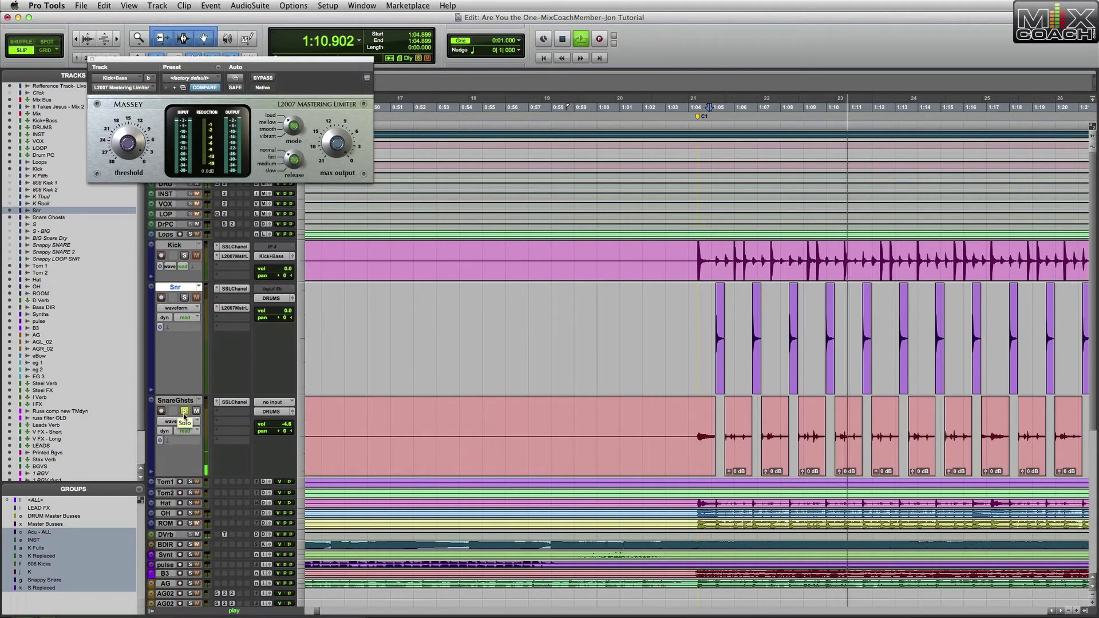
Step: Open the SSLChannel on SnareGhsts, boost its HF gain, and check the preset list
{"action": "left_click", "coordinate": [235, 401]}
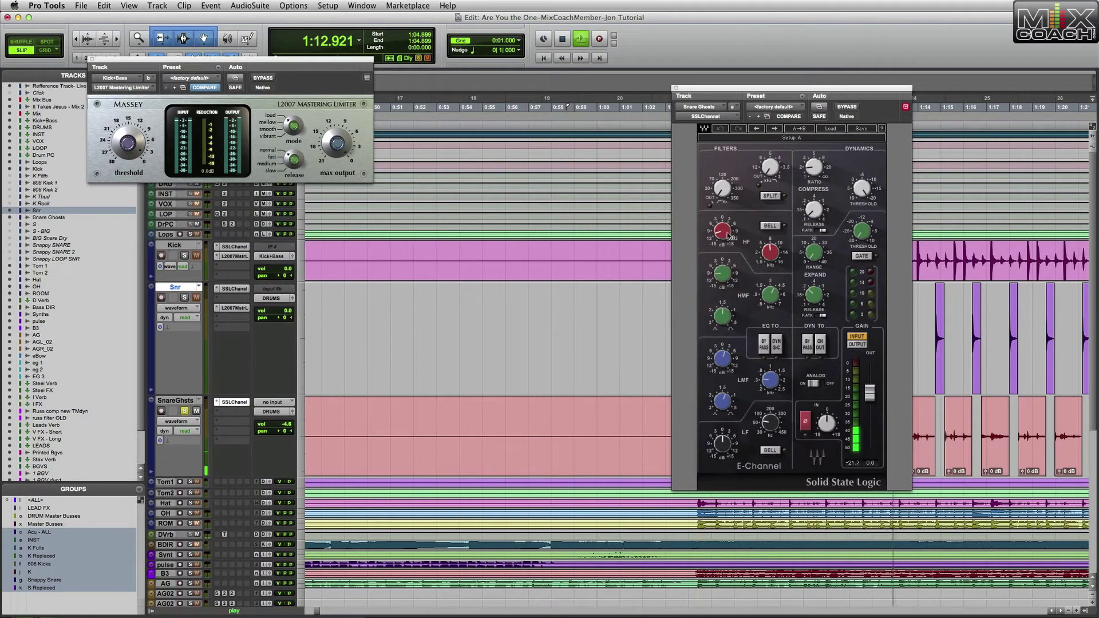
{"action": "left_click_drag", "start_coordinate": [727, 234], "coordinate": [727, 227]}
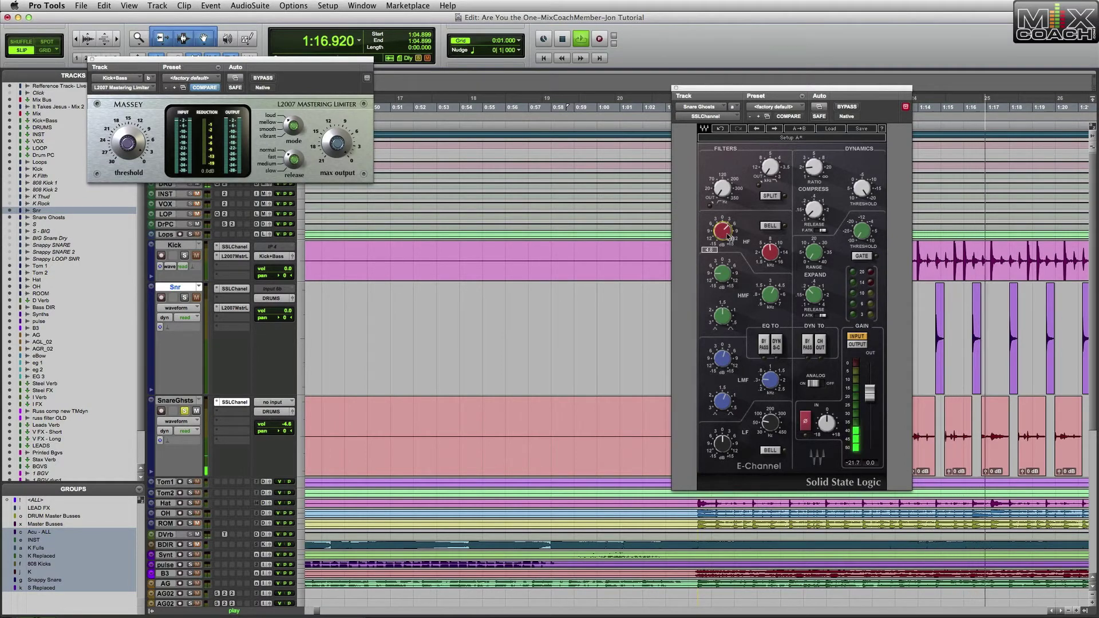
{"action": "mouse_move", "coordinate": [722, 275]}
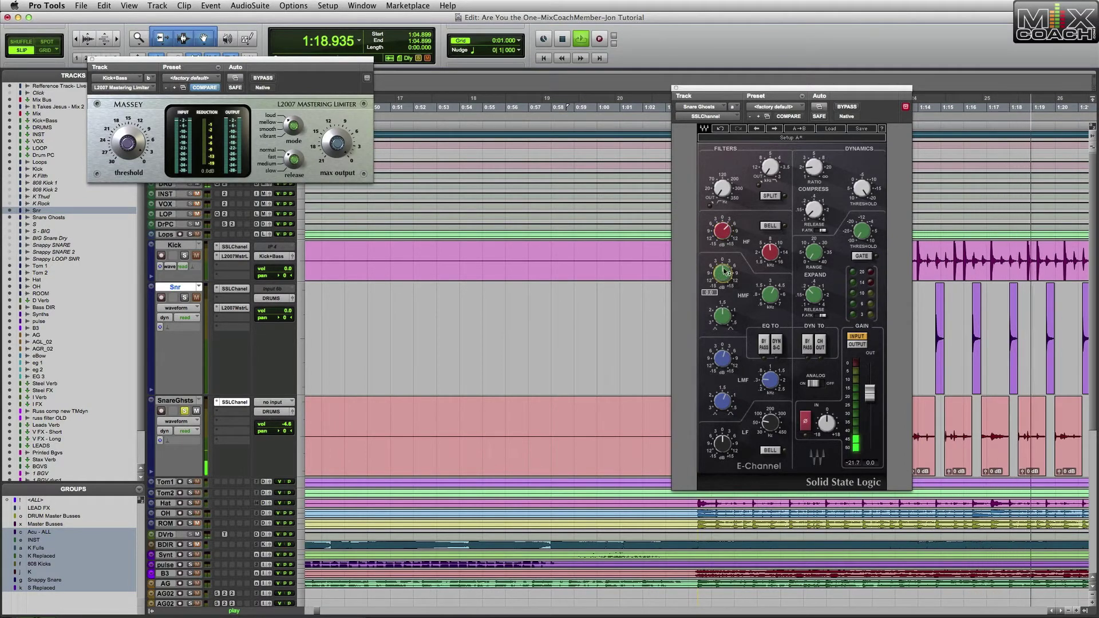
{"action": "left_click", "coordinate": [784, 107]}
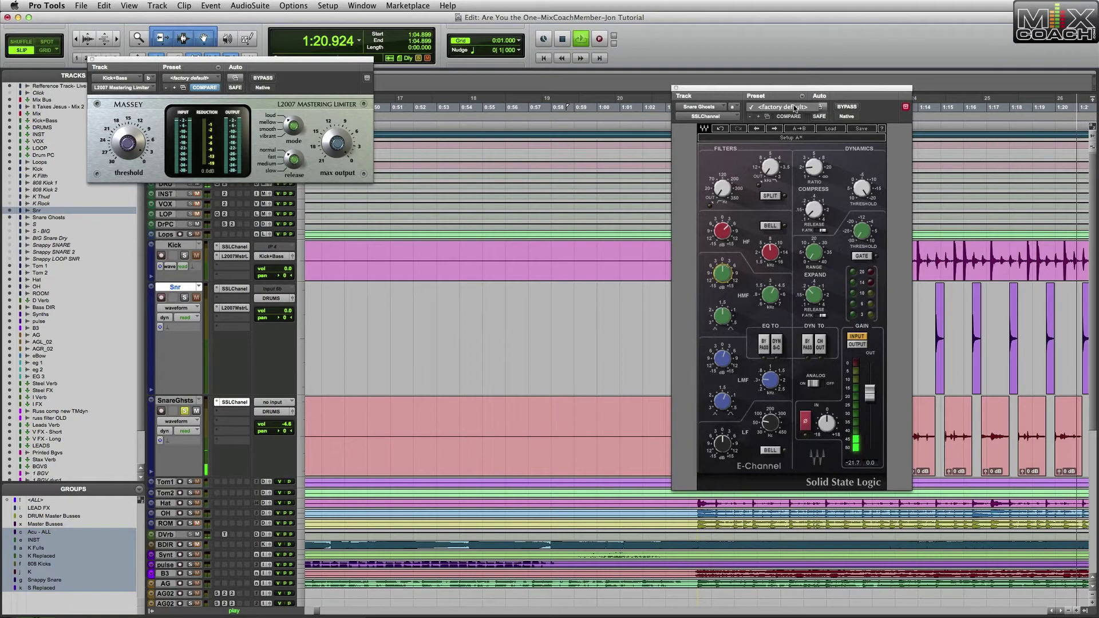
{"action": "left_click", "coordinate": [789, 109]}
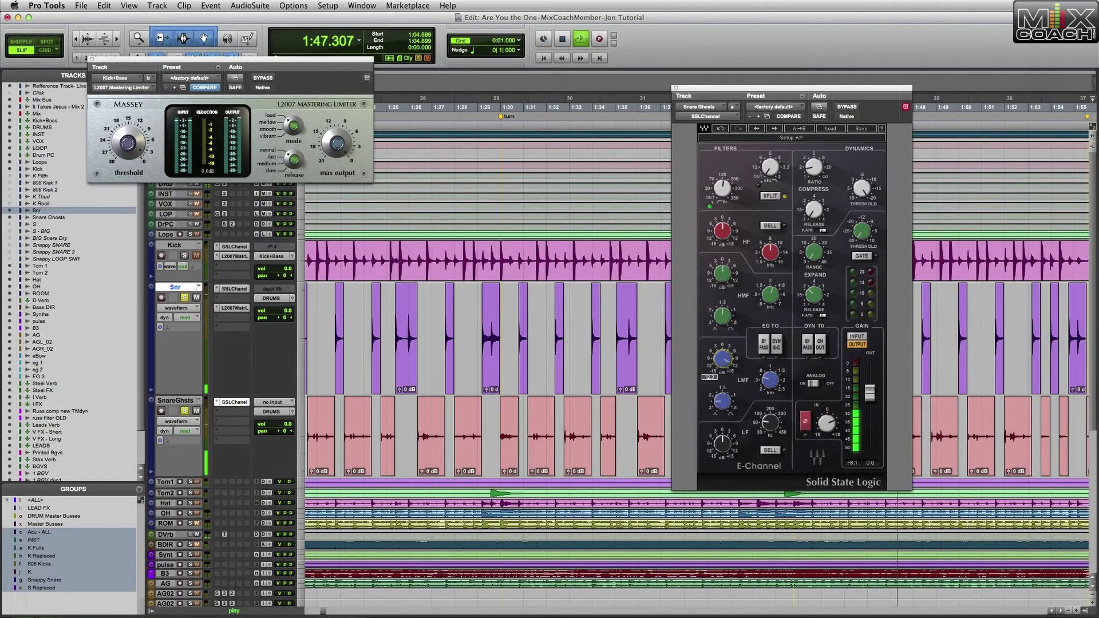
Step: Lower the LMF gain and engage the low-pass filter in the SnareGhsts SSLChannel
{"action": "mouse_move", "coordinate": [767, 387]}
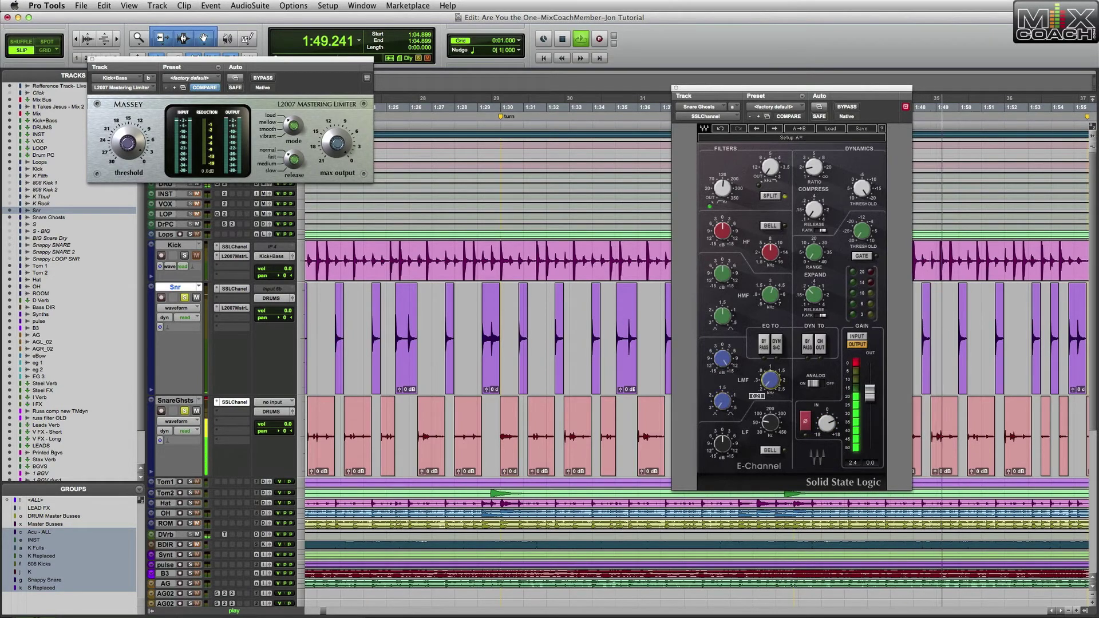
{"action": "mouse_move", "coordinate": [722, 359]}
{"action": "left_click_drag", "start_coordinate": [727, 357], "coordinate": [727, 381]}
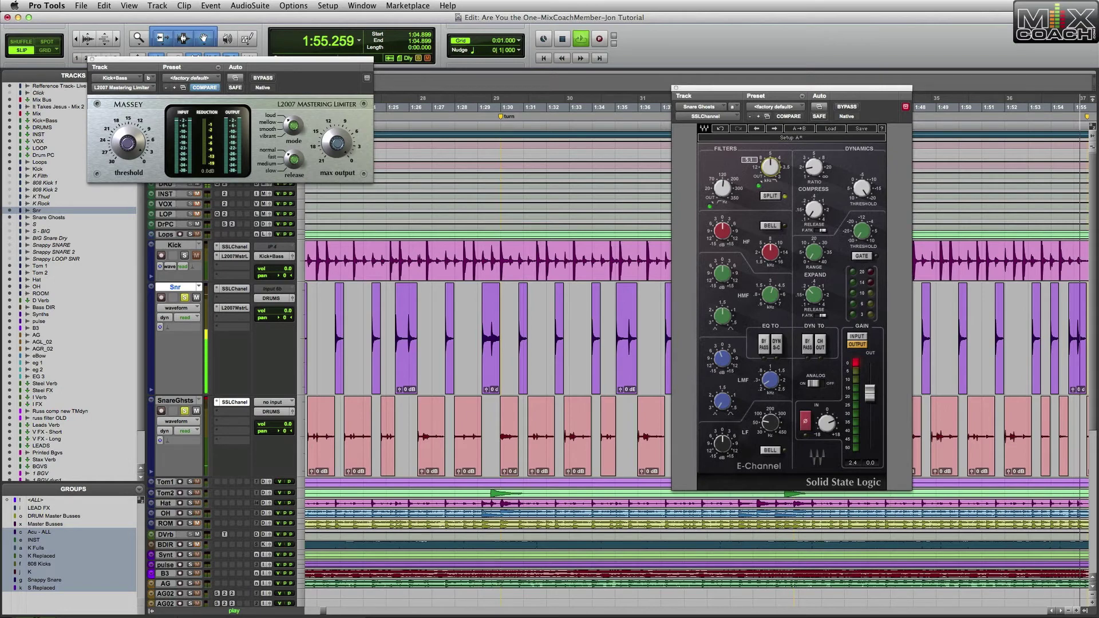
{"action": "mouse_move", "coordinate": [769, 167]}
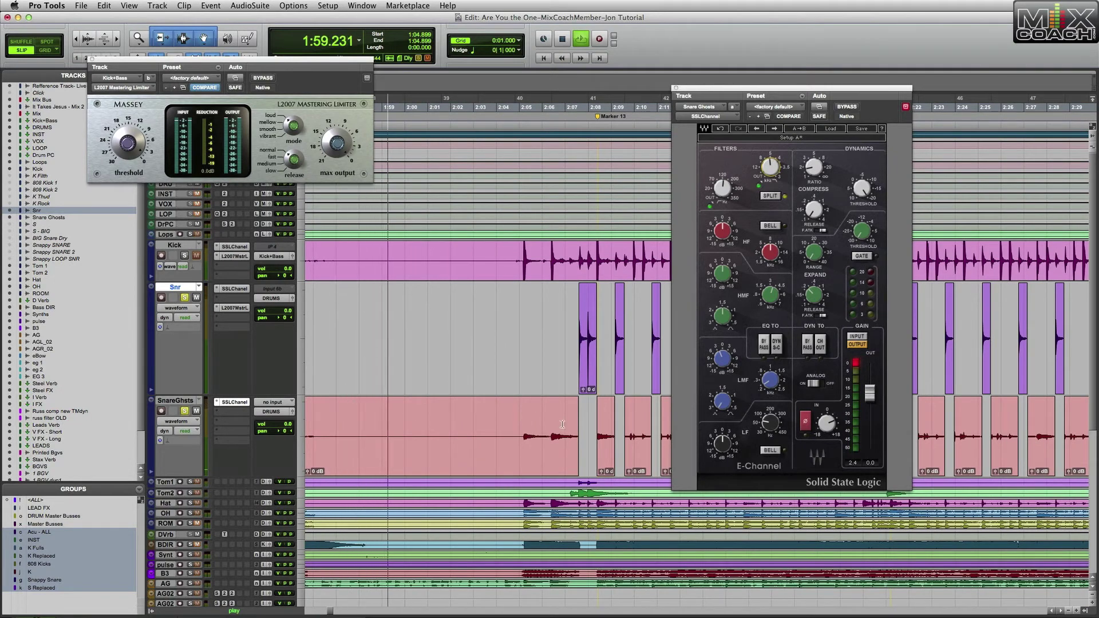
Step: Play SnareGhsts from about 2:05 while adjusting the HMF gain and frequency in its SSLChannel, and close the plug-in
{"action": "left_click", "coordinate": [525, 401]}
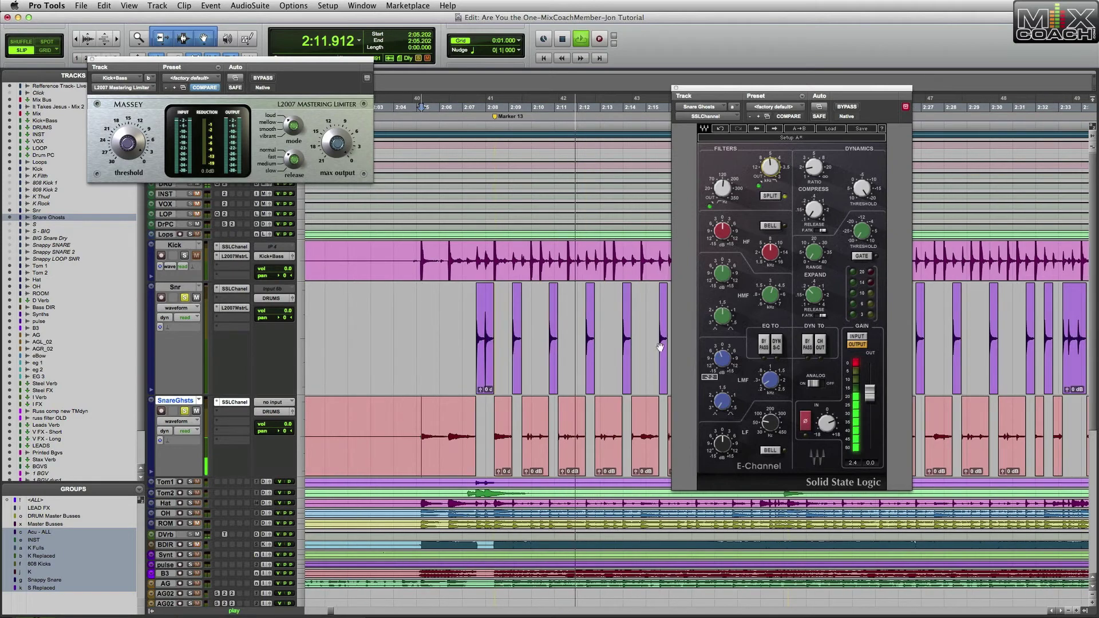
{"action": "left_click_drag", "start_coordinate": [722, 274], "coordinate": [722, 261]}
{"action": "left_click_drag", "start_coordinate": [770, 295], "coordinate": [770, 304]}
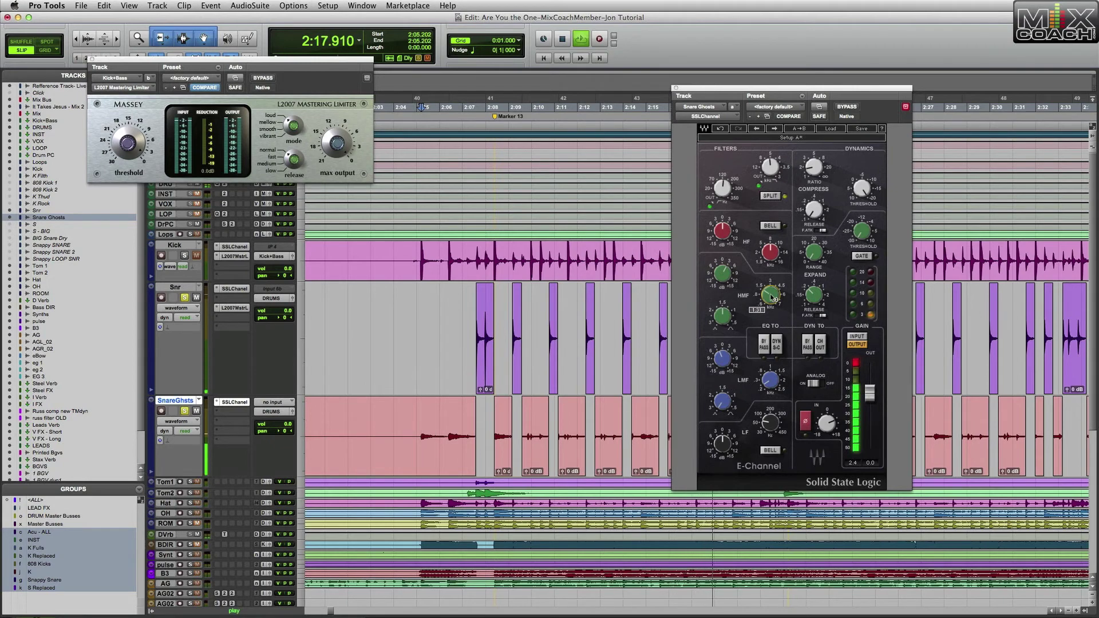
{"action": "left_click_drag", "start_coordinate": [772, 297], "coordinate": [773, 302]}
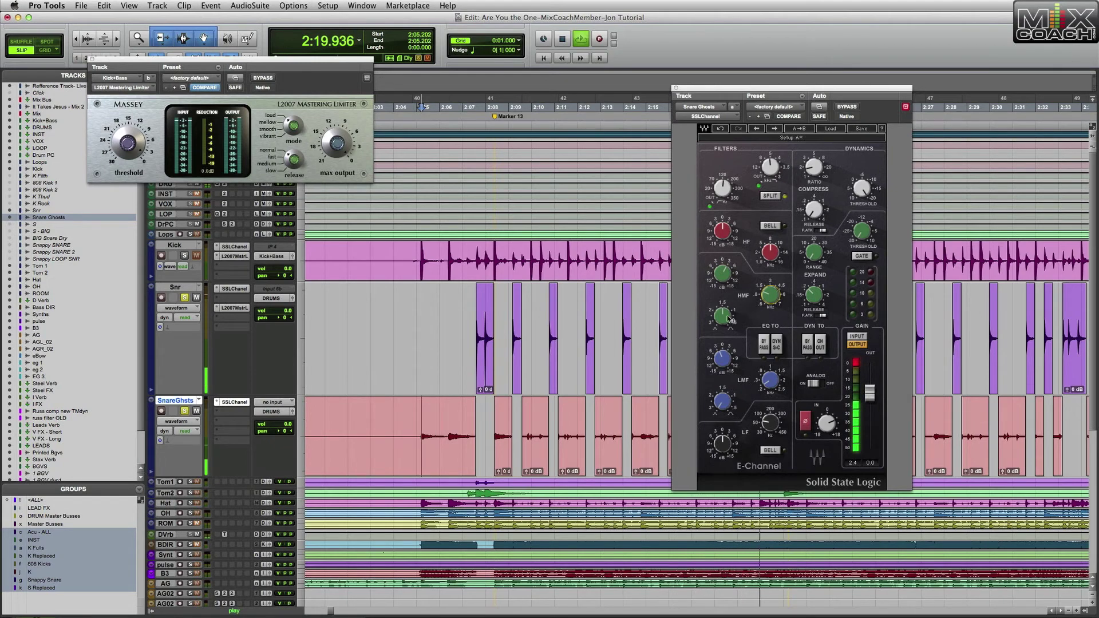
{"action": "left_click_drag", "start_coordinate": [722, 273], "coordinate": [722, 272]}
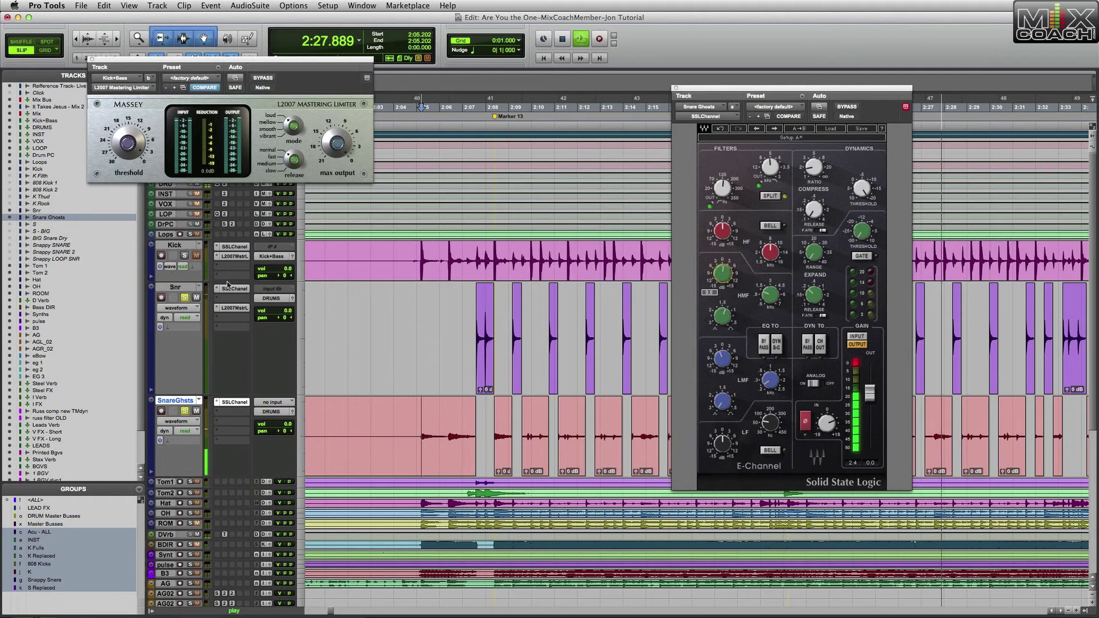
{"action": "left_click", "coordinate": [676, 88]}
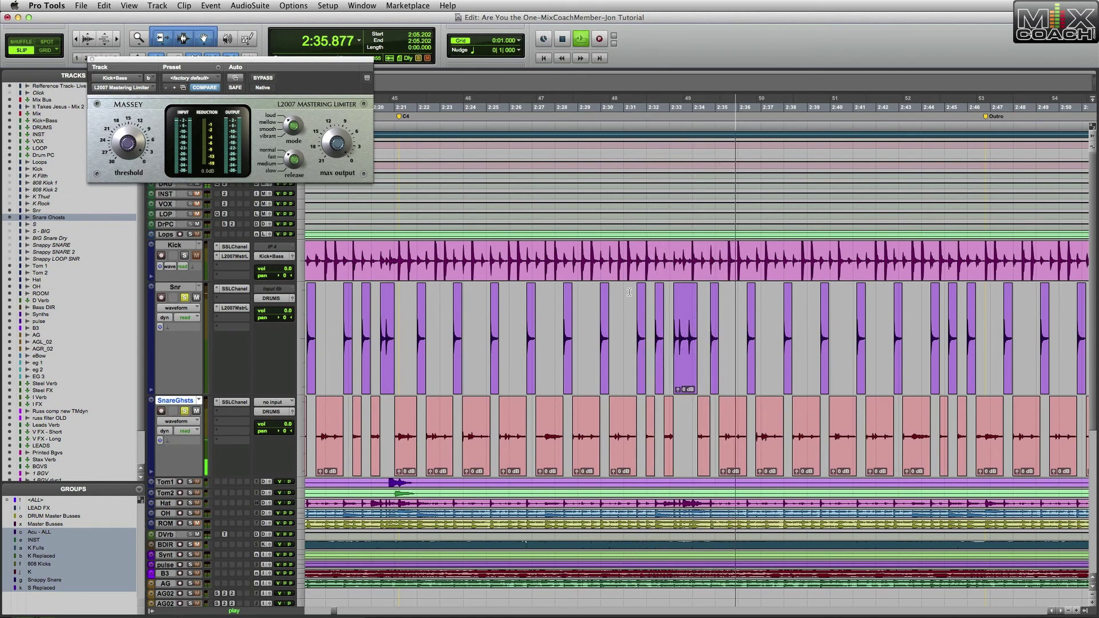
Step: Stop playback, place the edit cursor on the Snr track near marker C1, and show the Mix window
{"action": "key", "text": "space"}
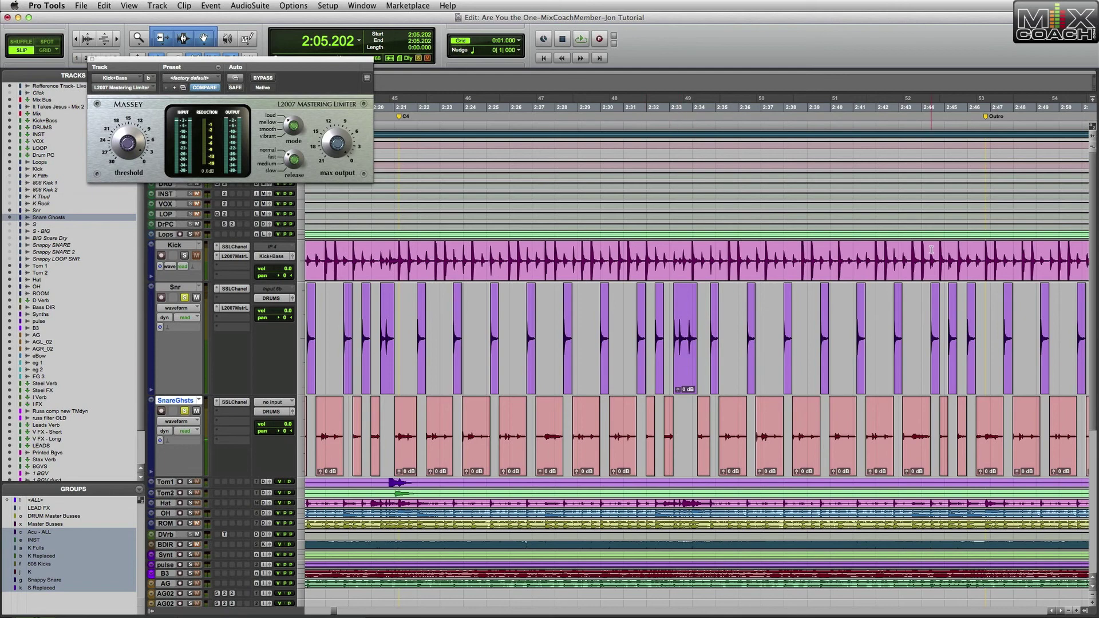
{"action": "key", "text": "r"}
{"action": "key", "text": "r"}
{"action": "key", "text": "r"}
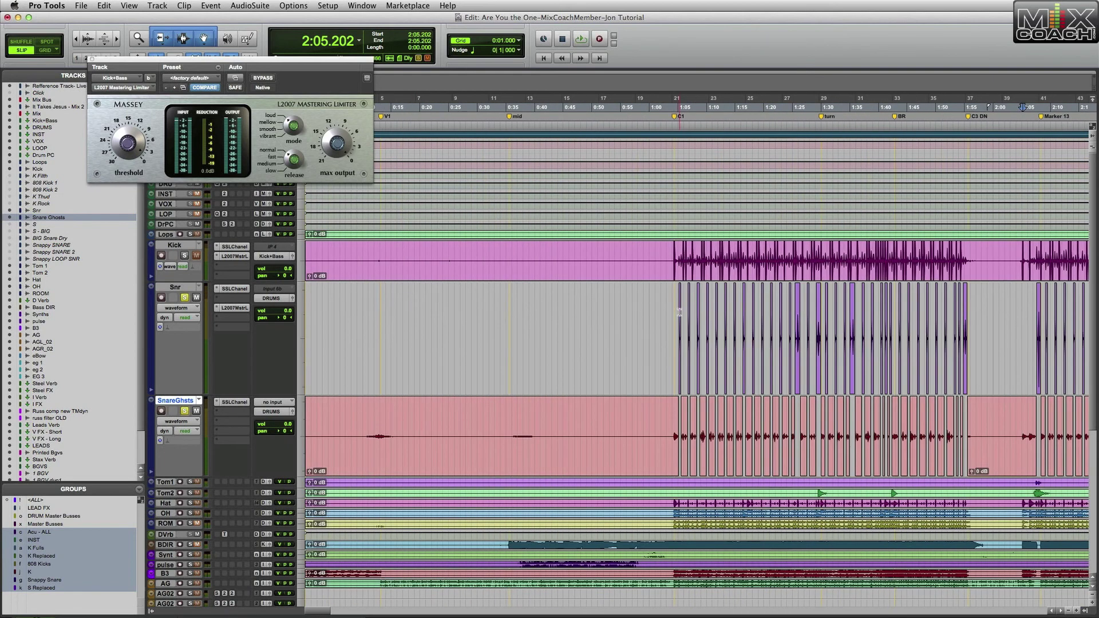
{"action": "left_click", "coordinate": [680, 312]}
{"action": "key", "text": "t"}
{"action": "key", "text": "t"}
{"action": "key", "text": "t"}
{"action": "key", "text": "super+equal"}
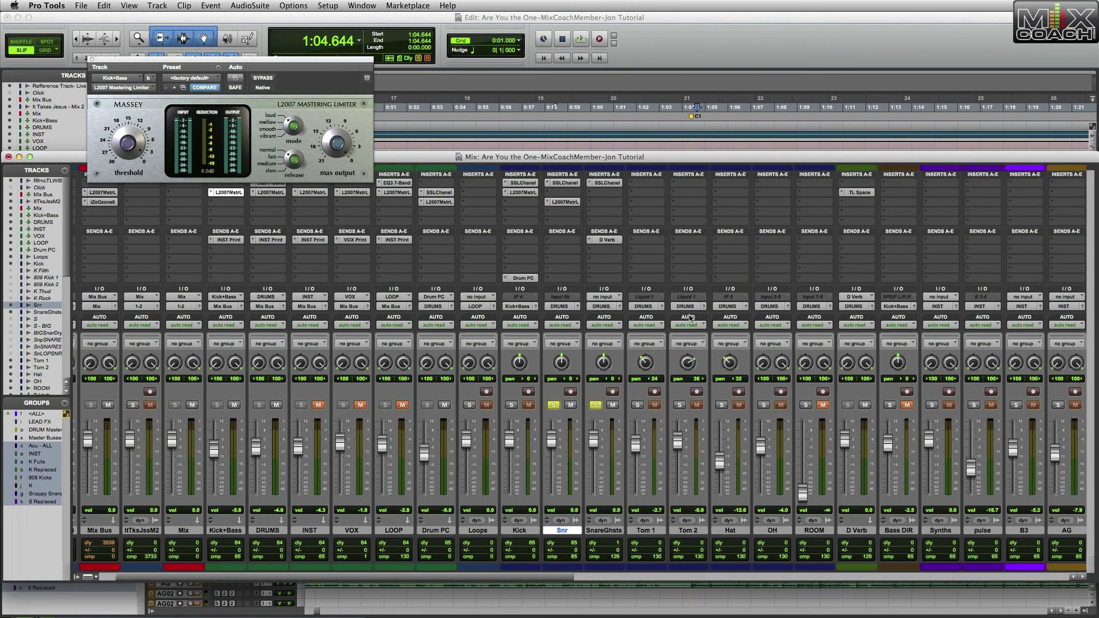